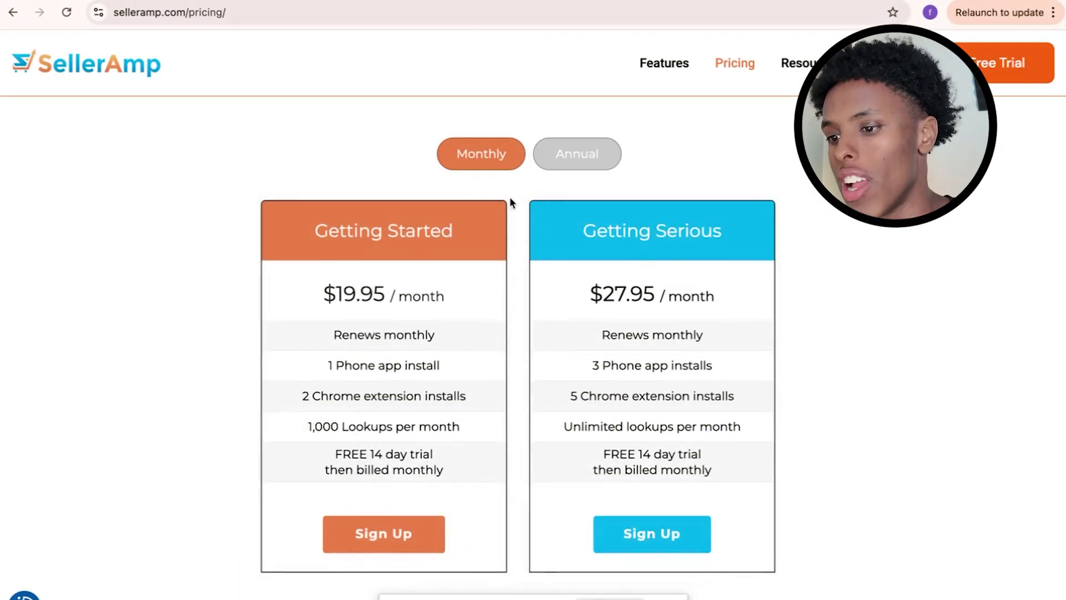
# Compare the Getting Started plan's $19.95/month price and 1,000 lookups against the $27.95/month plan
pyautogui.moveTo(311, 229); pyautogui.dragTo(476, 225)
pyautogui.moveTo(597, 230); pyautogui.dragTo(355, 206)
pyautogui.click(355, 205)
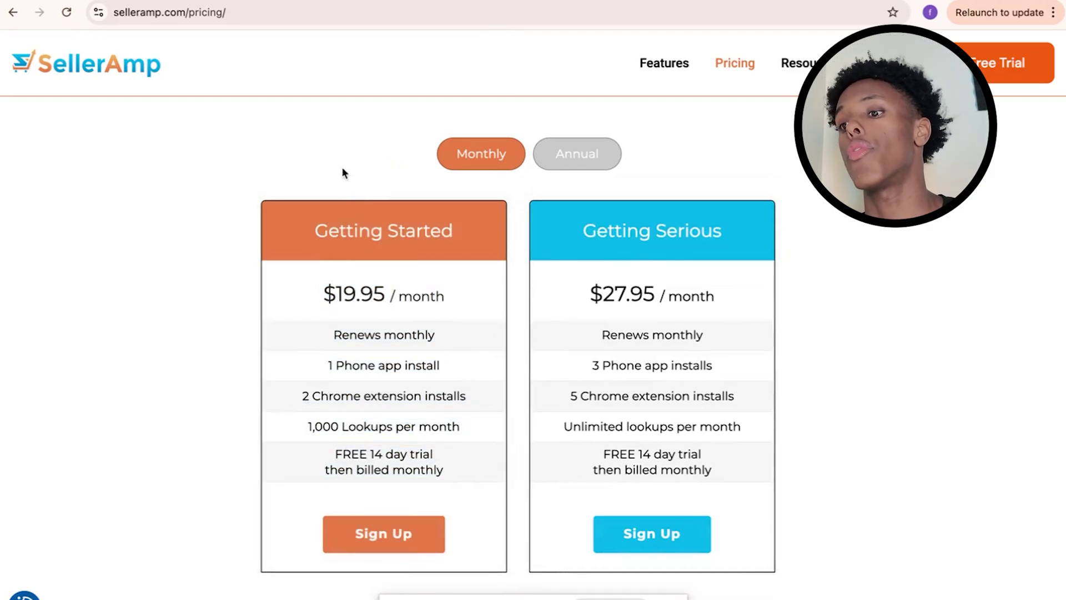
pyautogui.moveTo(325, 294); pyautogui.dragTo(455, 303)
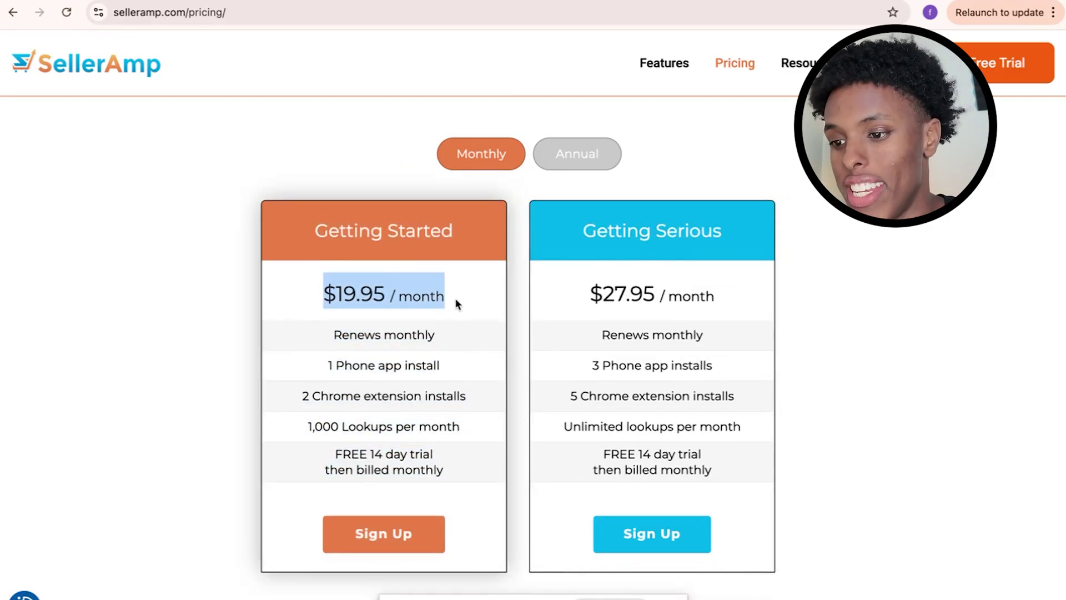
pyautogui.moveTo(590, 295); pyautogui.dragTo(720, 302)
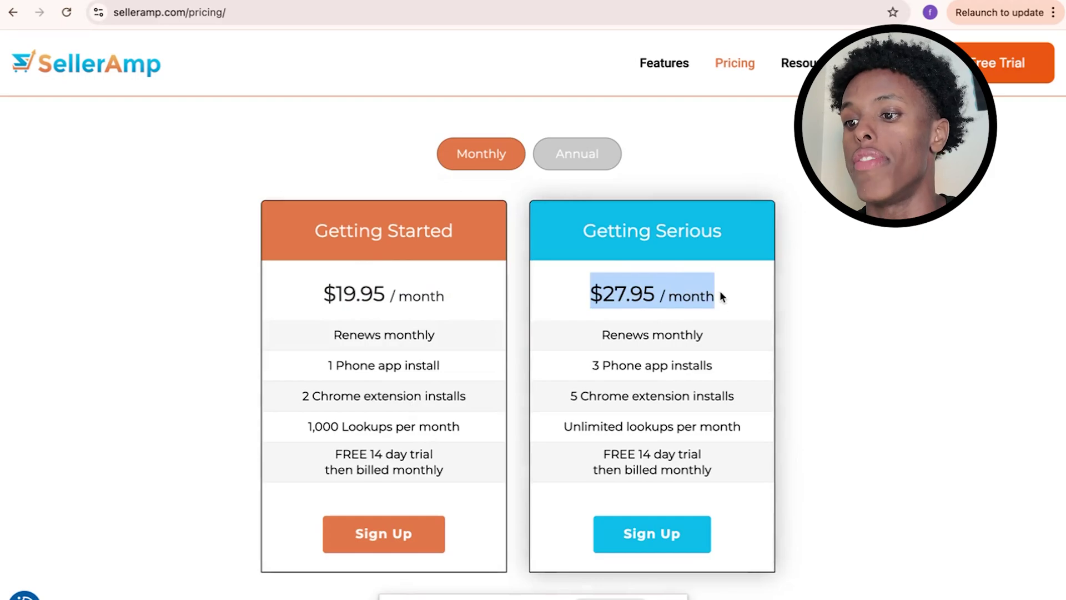
pyautogui.click(321, 271)
pyautogui.moveTo(322, 297); pyautogui.dragTo(449, 301)
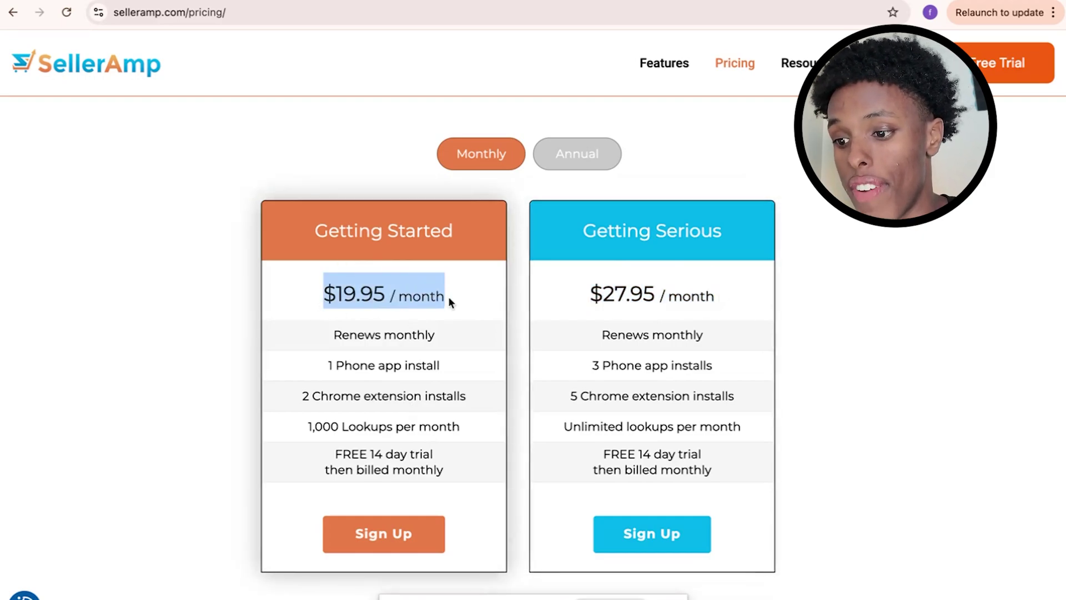
pyautogui.moveTo(300, 426); pyautogui.dragTo(465, 425)
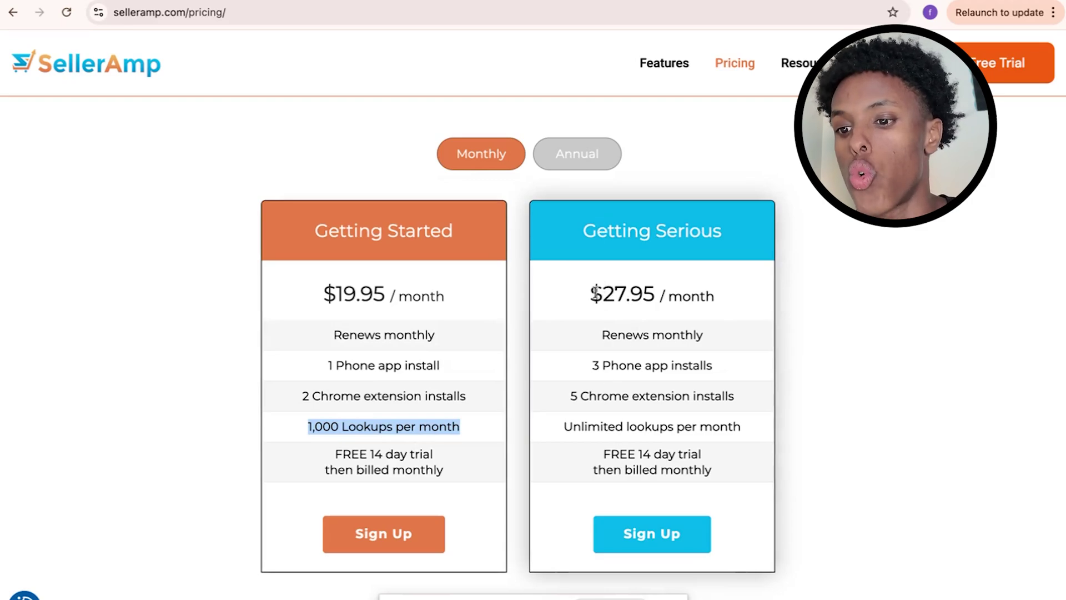
# Review the $27.95/month plan's unlimited lookups, 5 Chrome extension installs and 3 phone app installs
pyautogui.moveTo(591, 293); pyautogui.dragTo(719, 297)
pyautogui.moveTo(557, 429); pyautogui.dragTo(728, 426)
pyautogui.moveTo(568, 396); pyautogui.dragTo(742, 398)
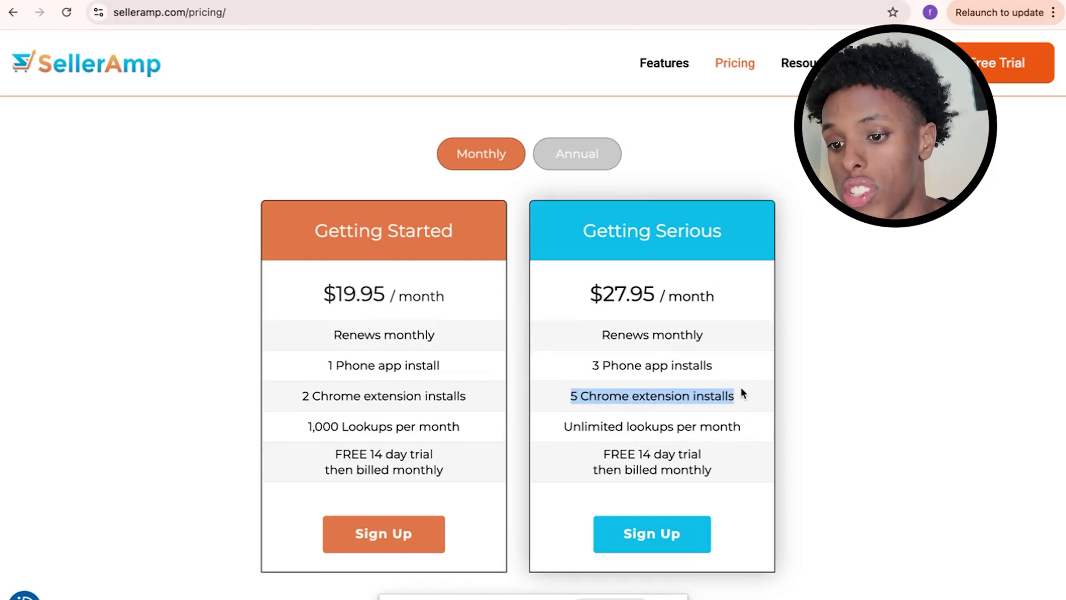
pyautogui.moveTo(587, 373); pyautogui.dragTo(738, 378)
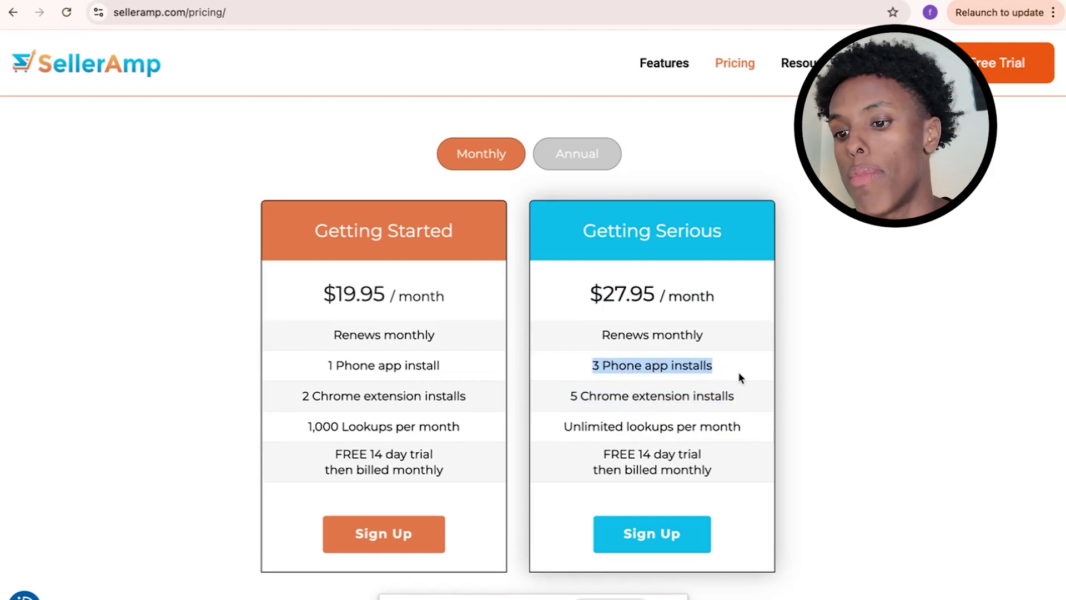
pyautogui.moveTo(584, 351); pyautogui.dragTo(606, 333)
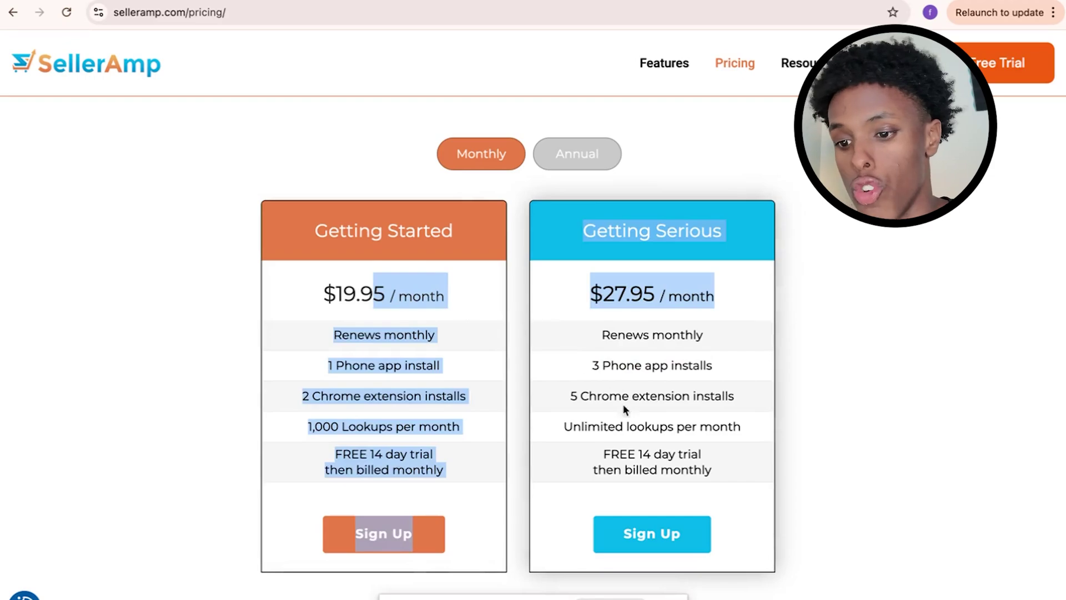
pyautogui.click(629, 424)
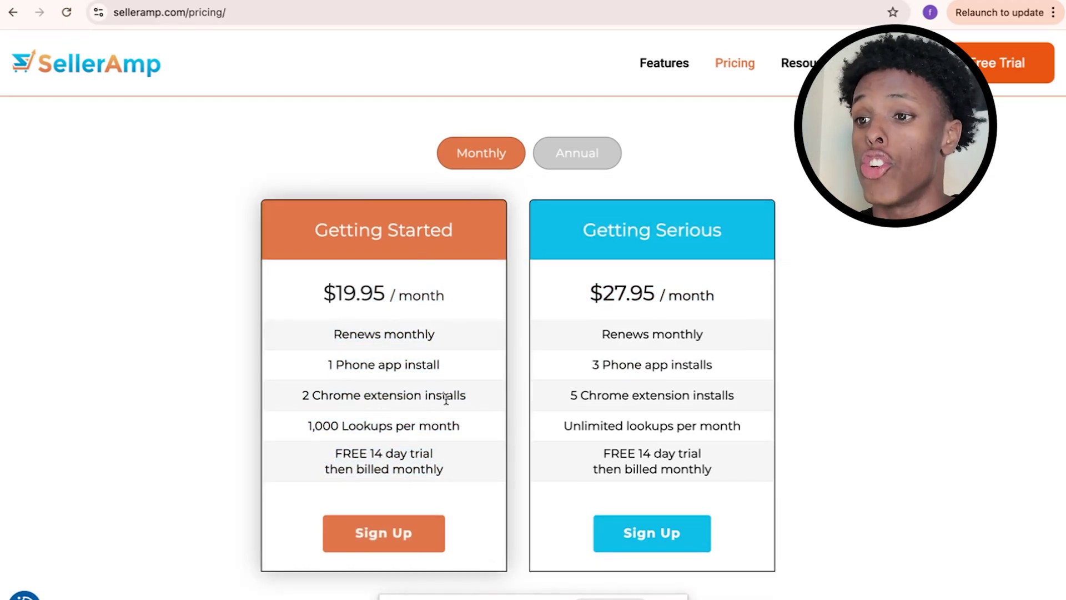
pyautogui.moveTo(585, 351); pyautogui.dragTo(584, 350)
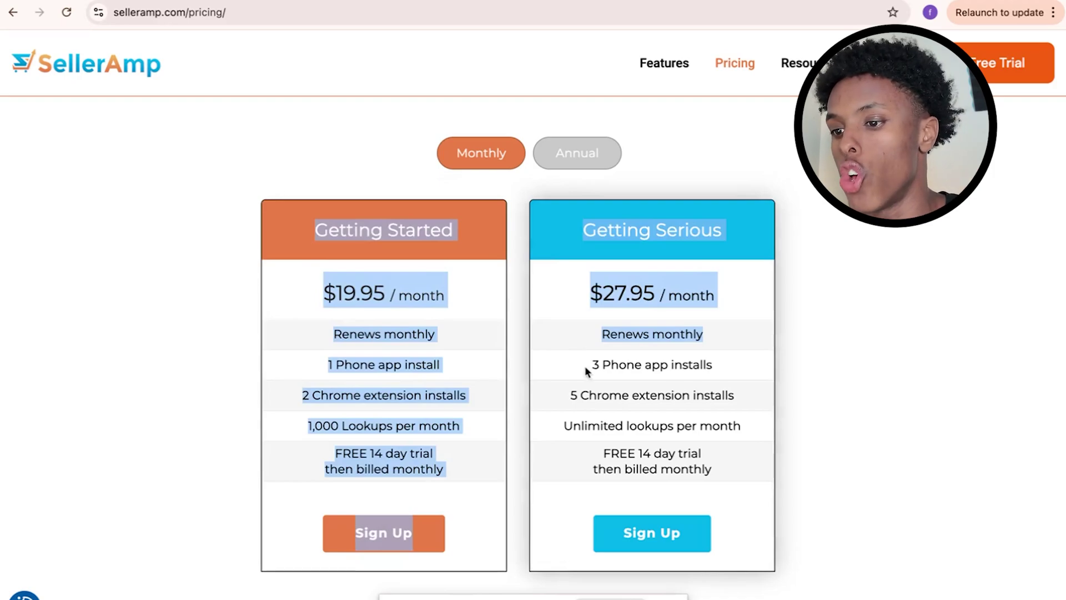
pyautogui.click(357, 303)
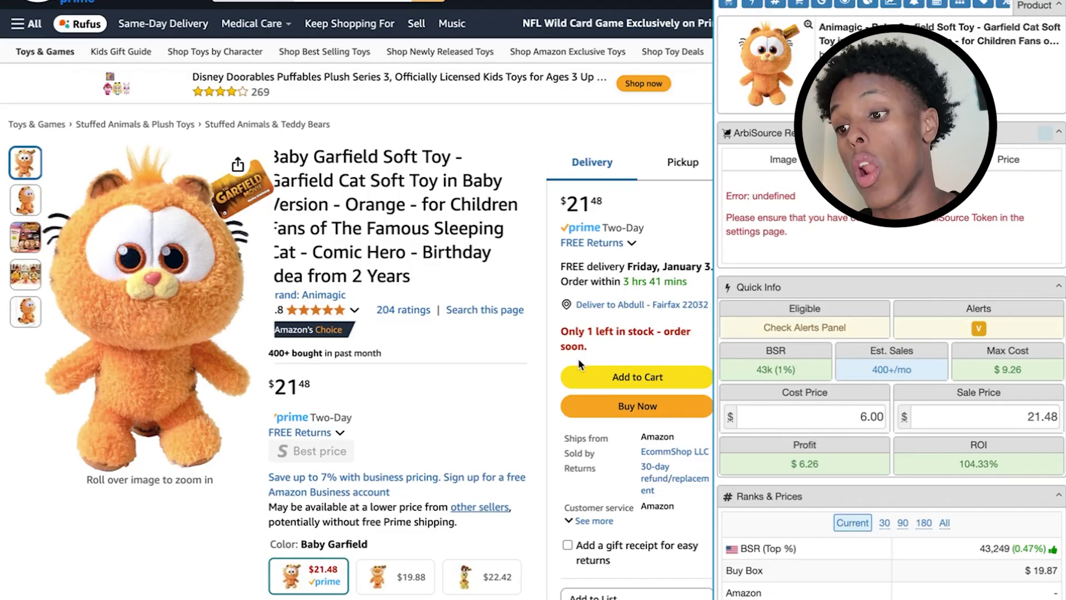
pyautogui.click(1058, 6)
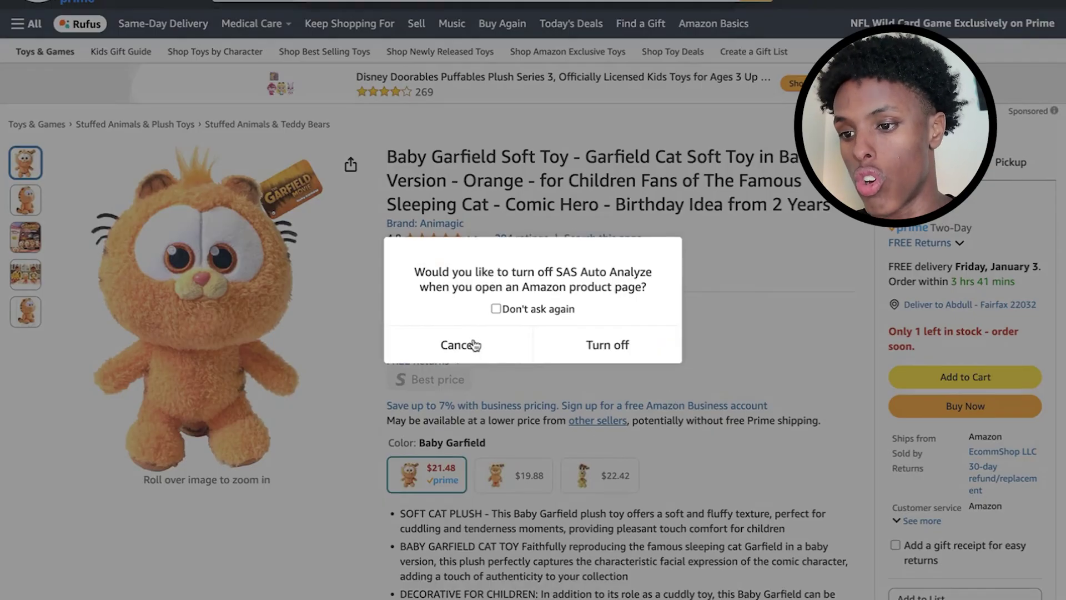
pyautogui.click(473, 345)
pyautogui.click(890, 8)
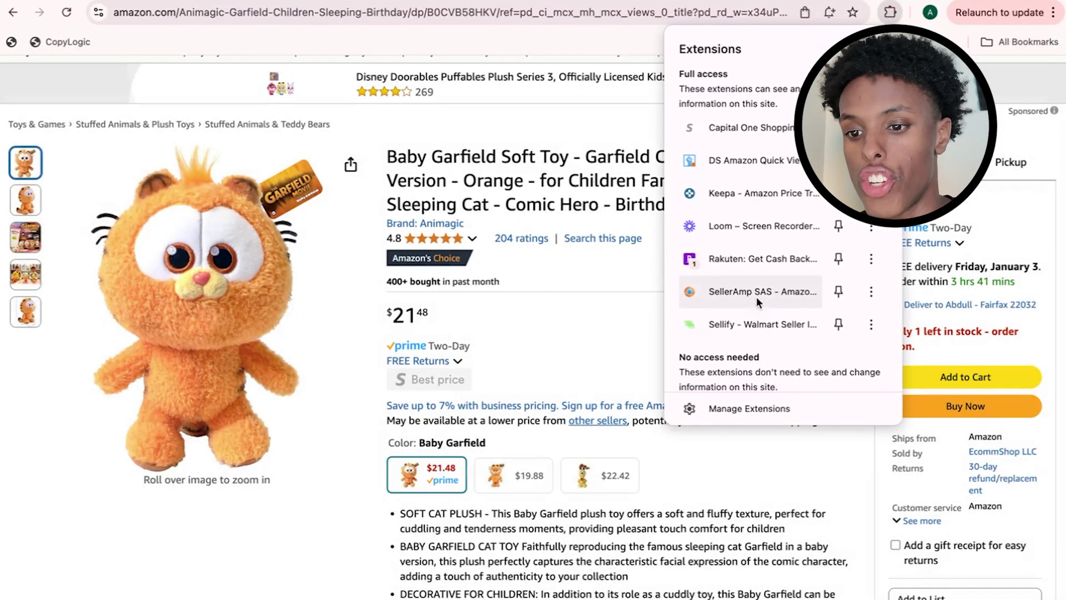
pyautogui.click(756, 299)
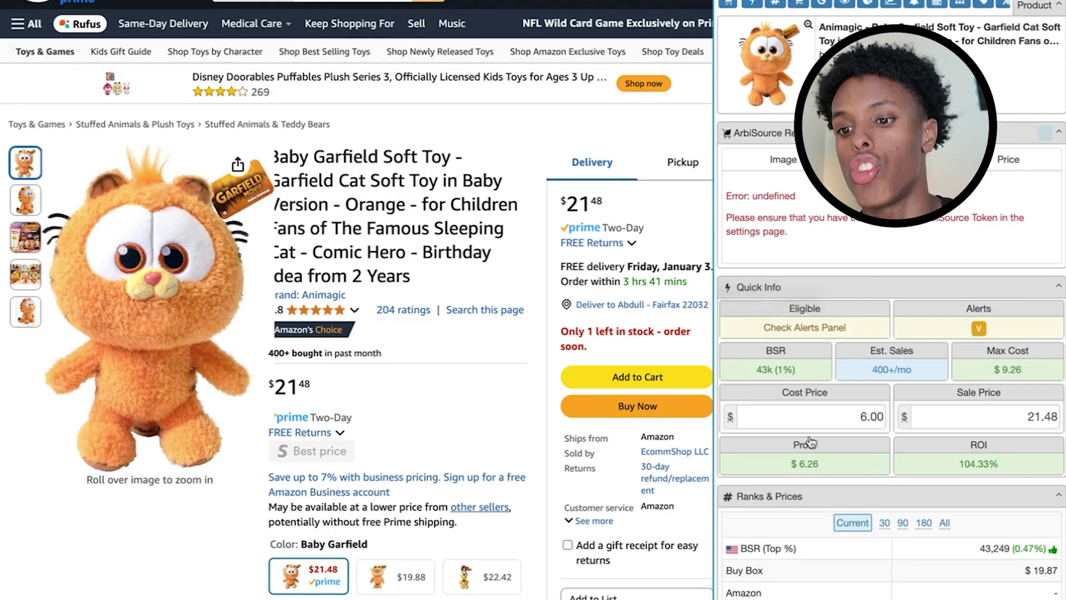
pyautogui.moveTo(791, 464)
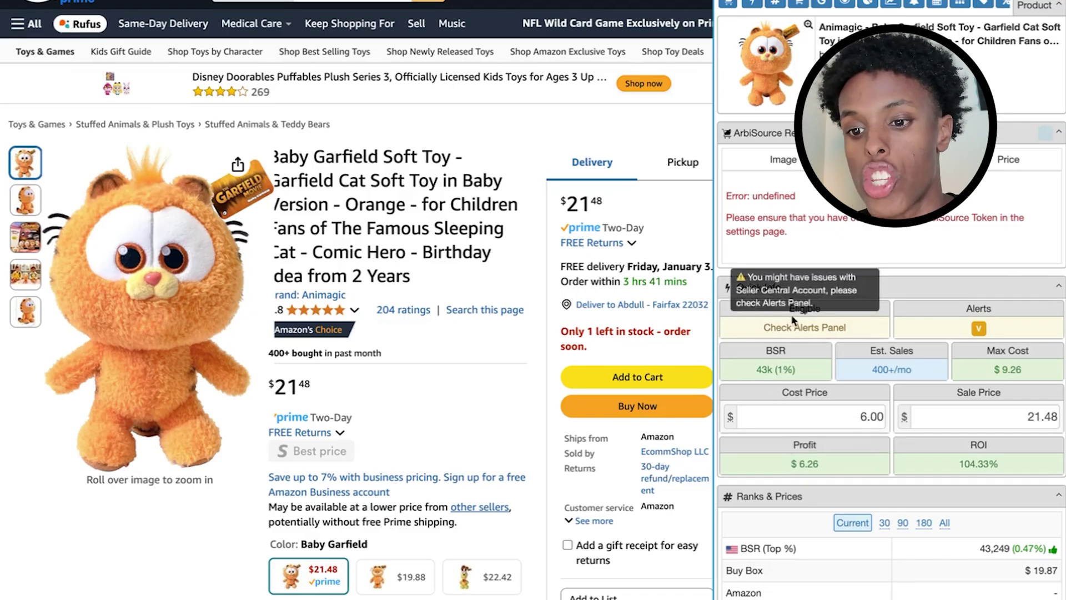
pyautogui.scroll(-1, 821, 399)
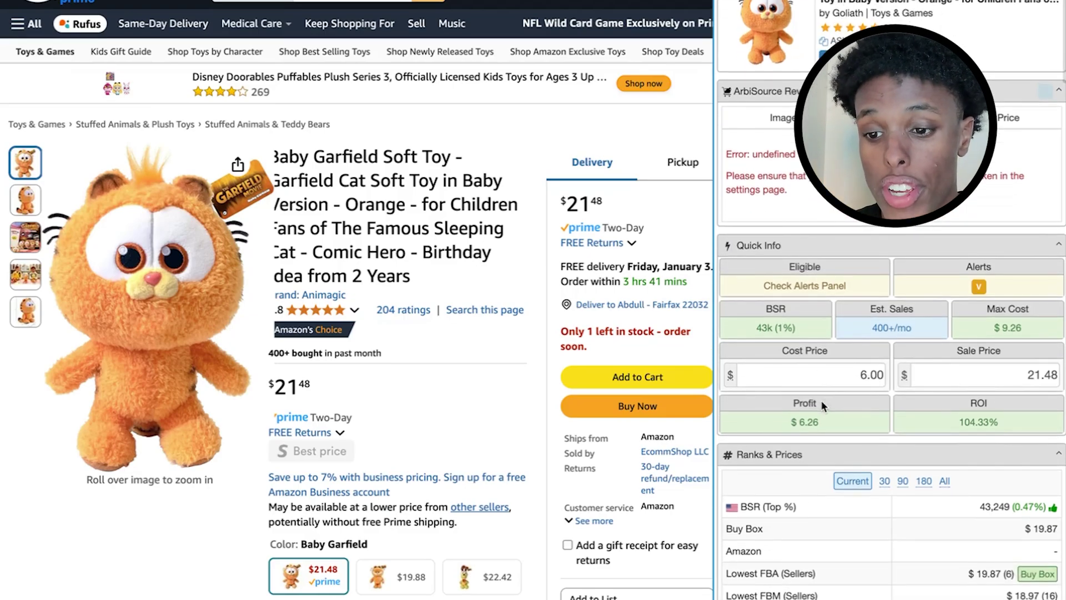
pyautogui.moveTo(775, 326)
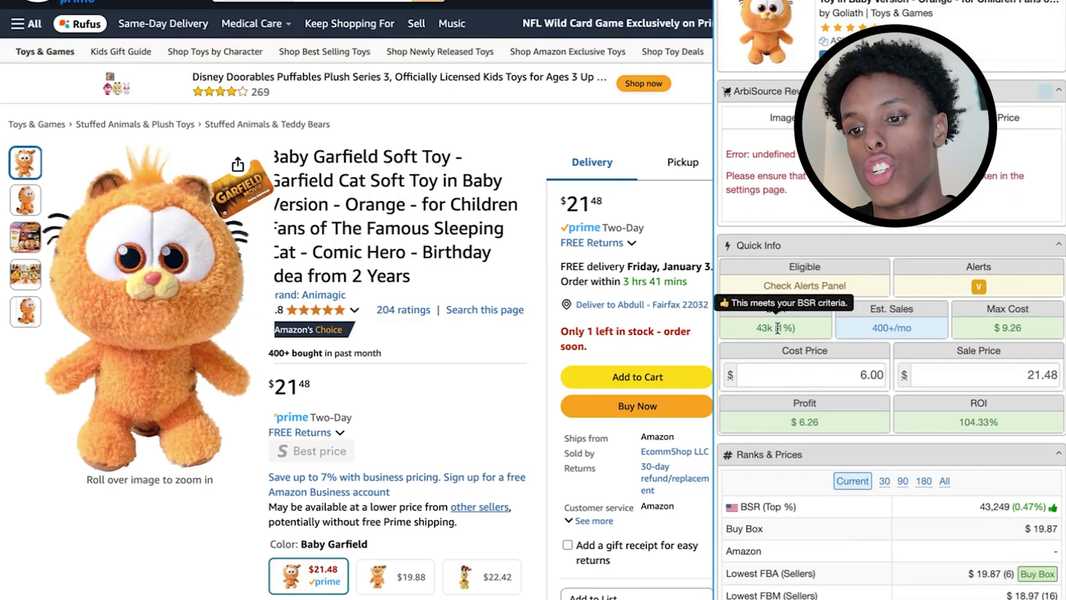
pyautogui.moveTo(755, 328); pyautogui.dragTo(800, 331)
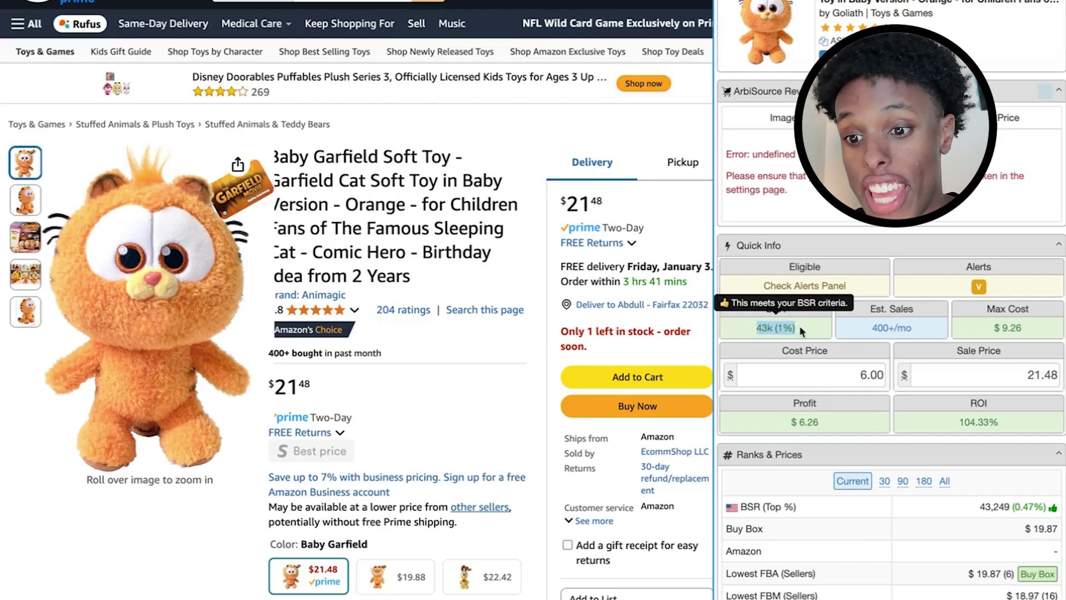
pyautogui.click(791, 332)
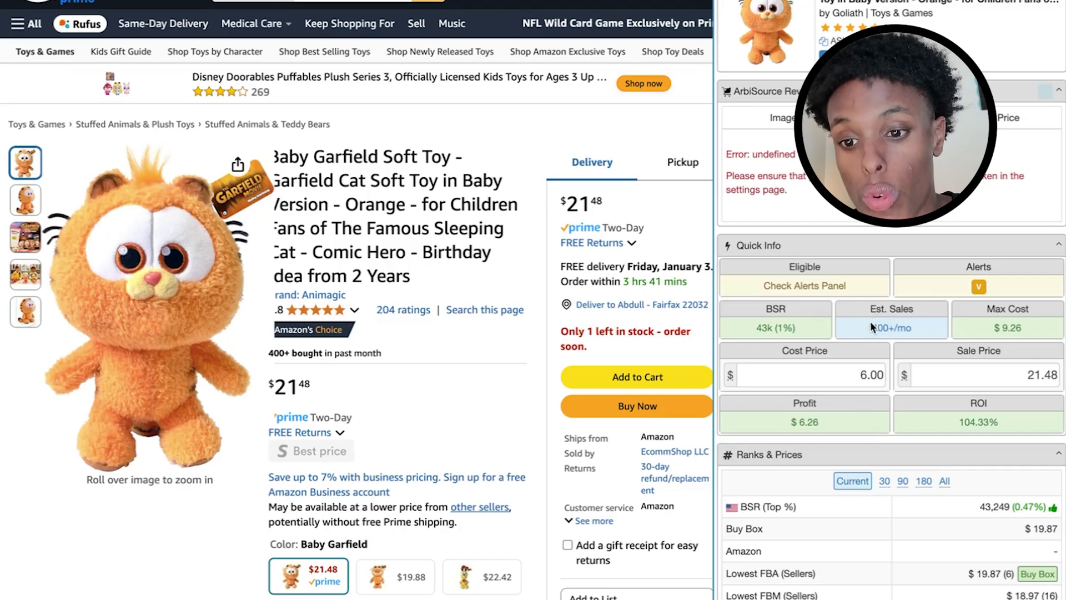
pyautogui.moveTo(871, 325); pyautogui.dragTo(884, 339)
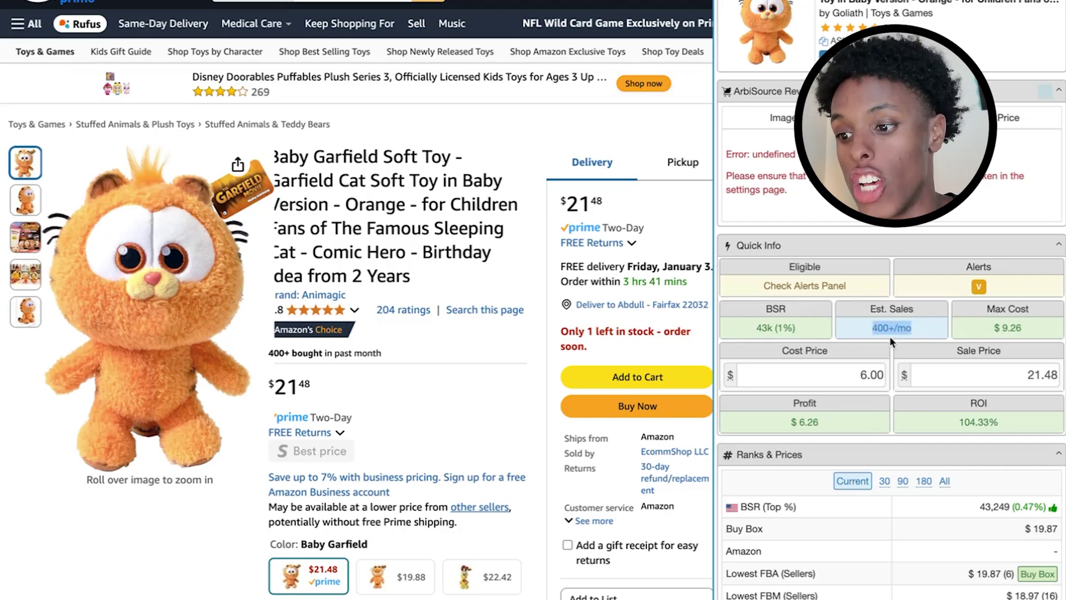
pyautogui.moveTo(874, 327); pyautogui.dragTo(919, 328)
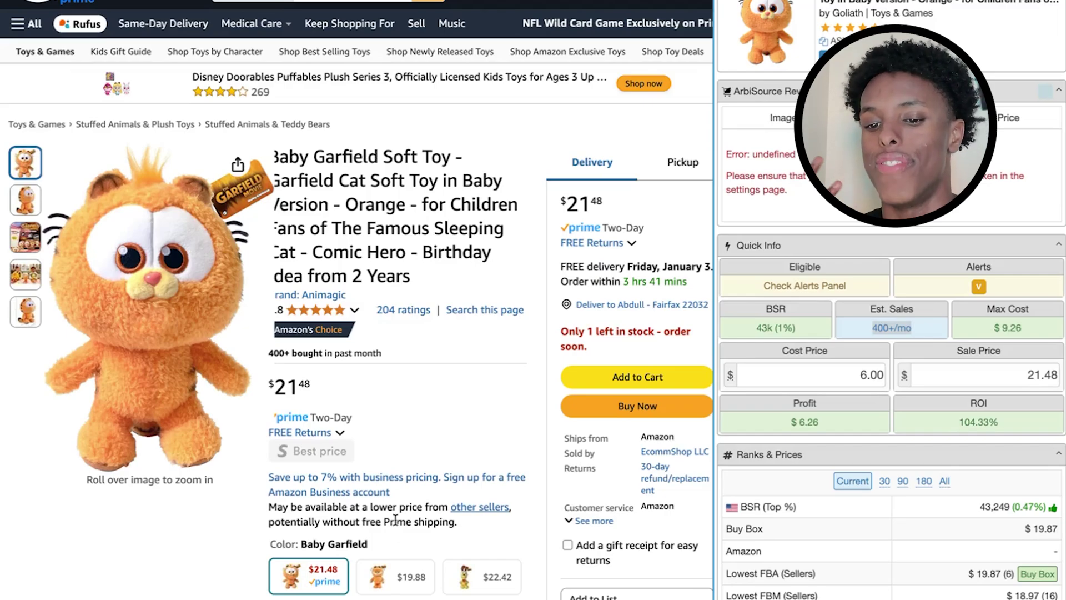
# Use the $9.26 maximum cost as the cost price and check the resulting $3.00 profit
pyautogui.tripleClick(988, 328)
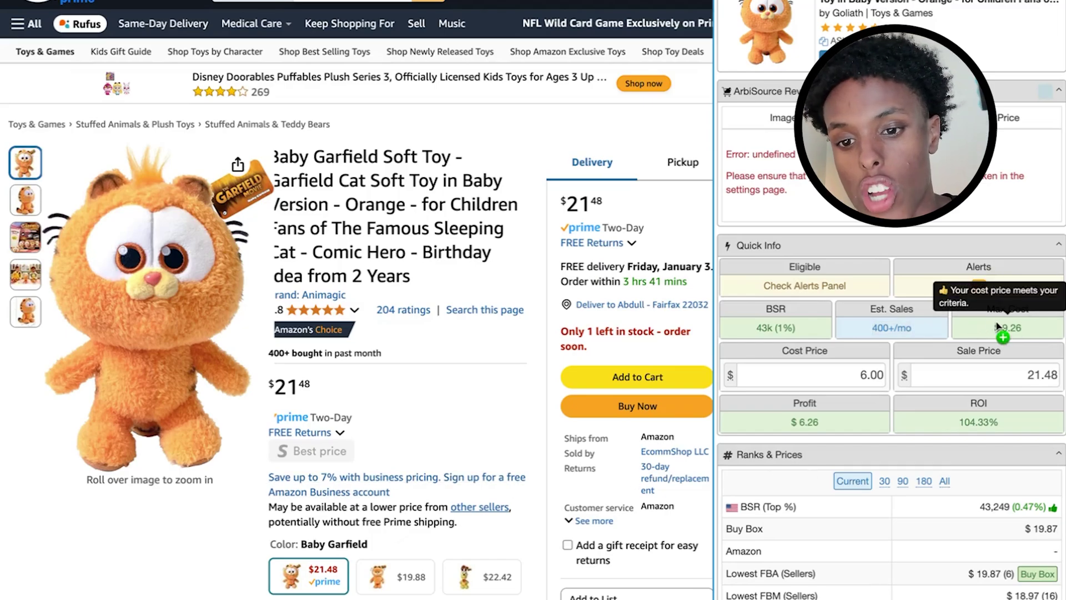
pyautogui.click(991, 328)
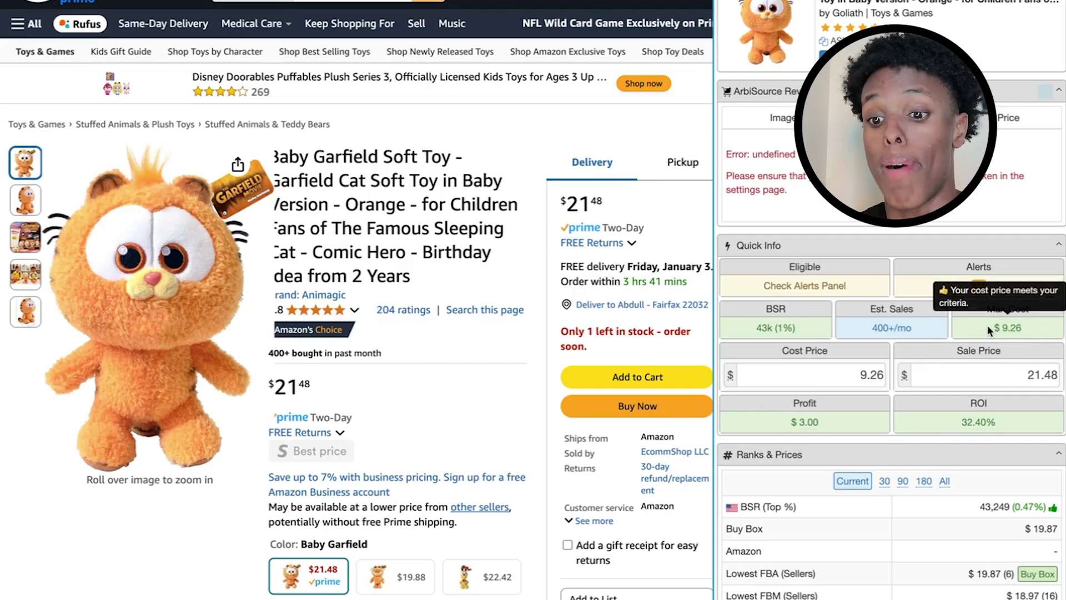
pyautogui.tripleClick(1023, 325)
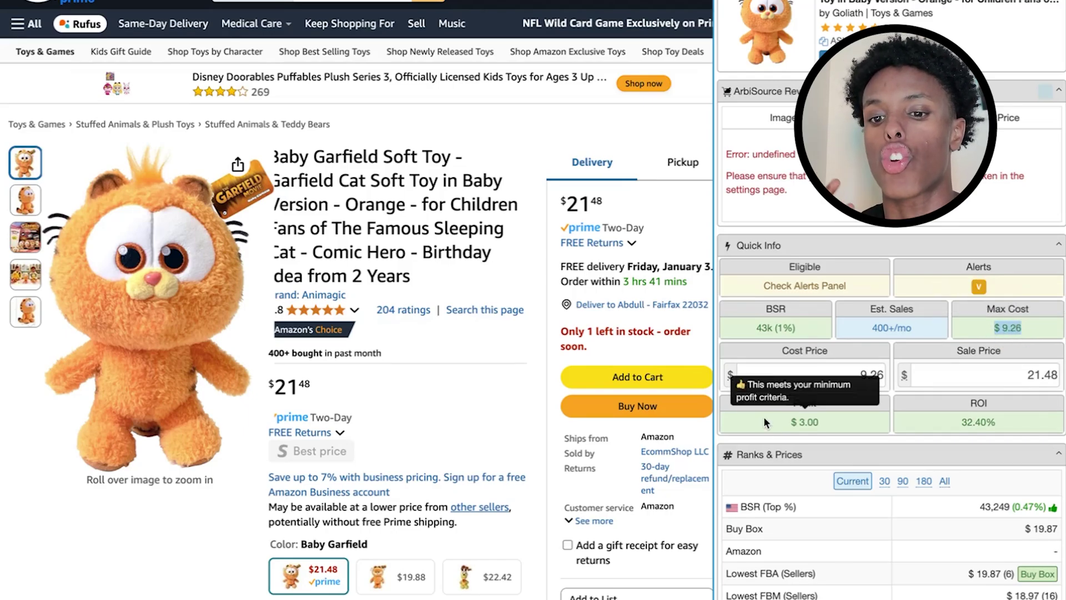
pyautogui.moveTo(784, 411)
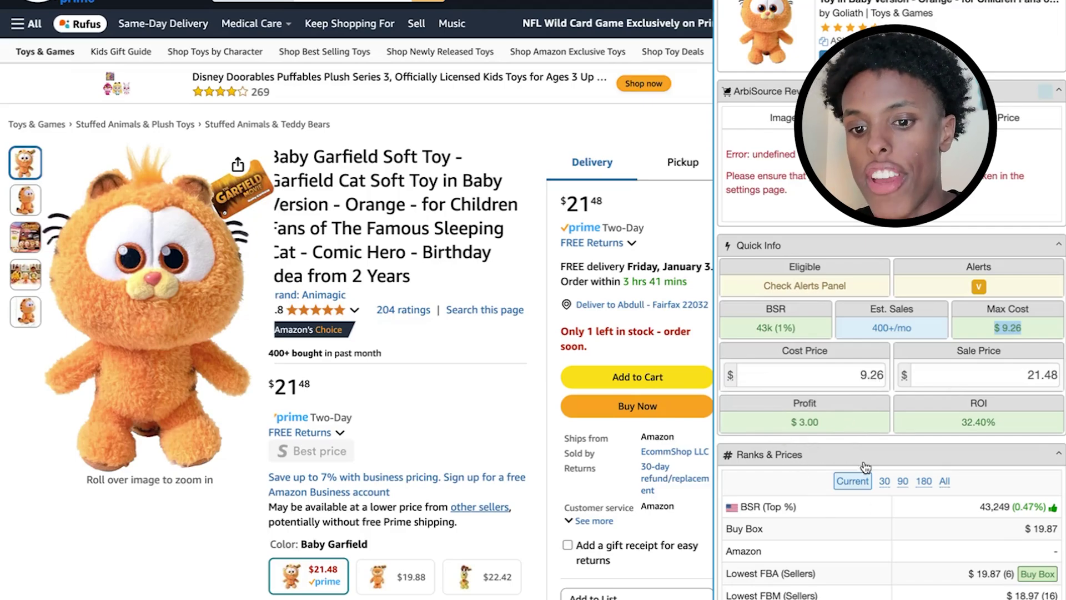
pyautogui.moveTo(774, 417); pyautogui.dragTo(821, 420)
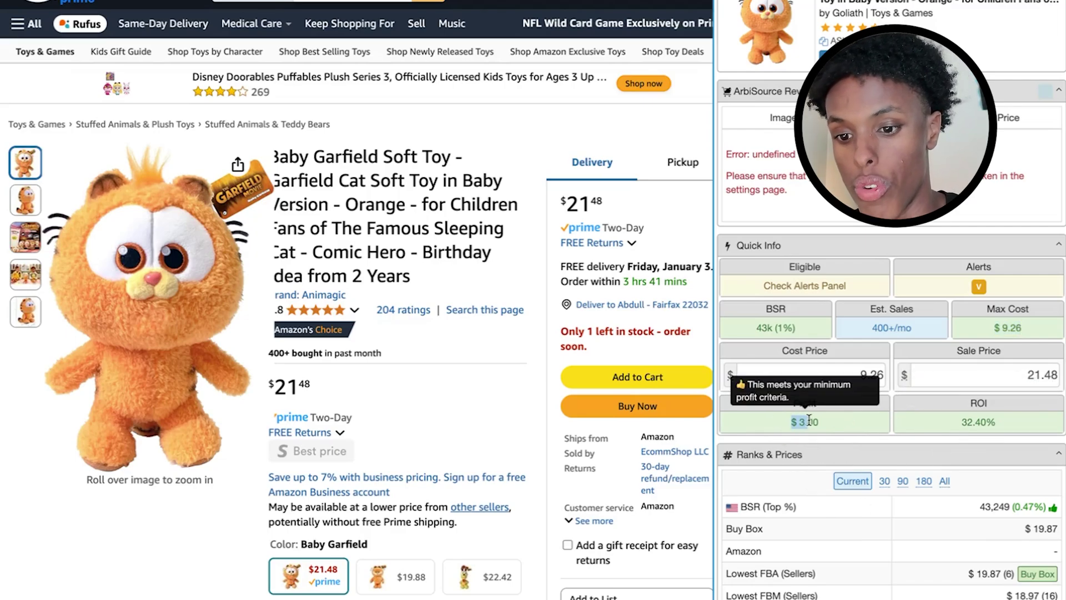
pyautogui.moveTo(948, 421)
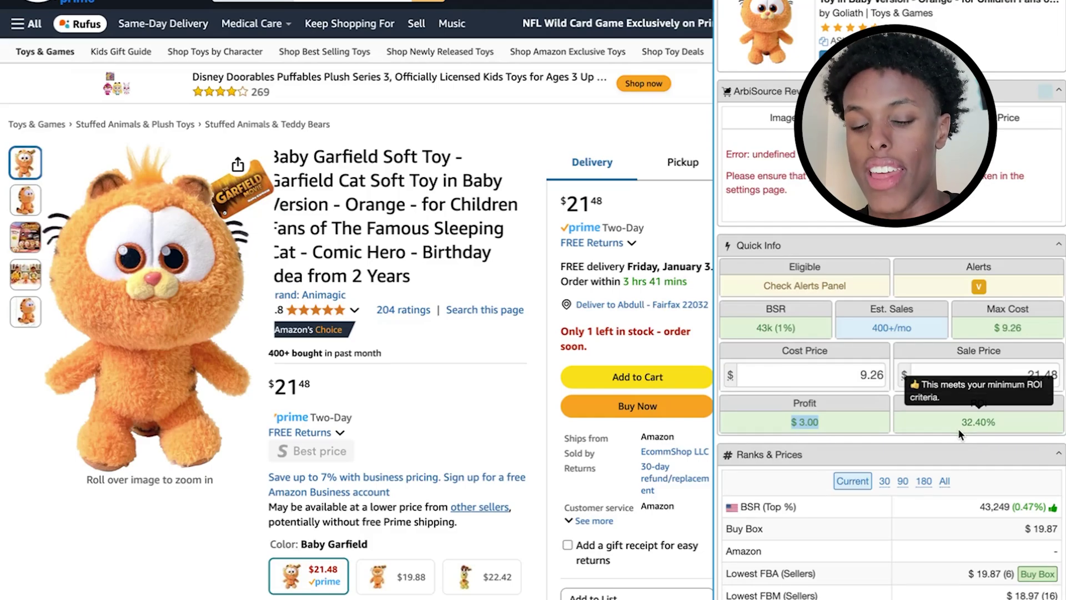
pyautogui.click(958, 428)
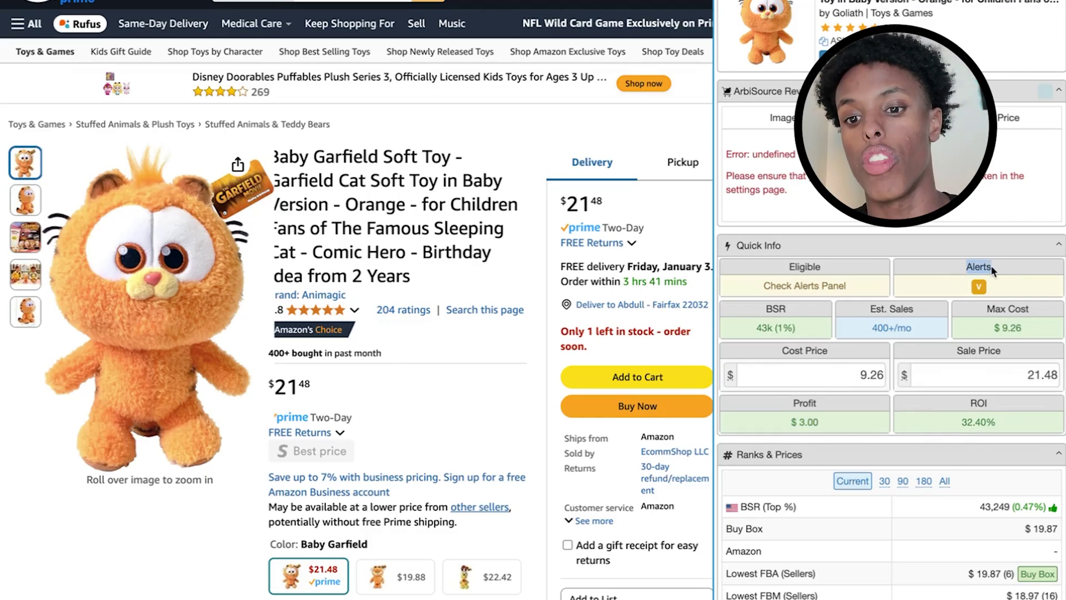
pyautogui.moveTo(976, 287)
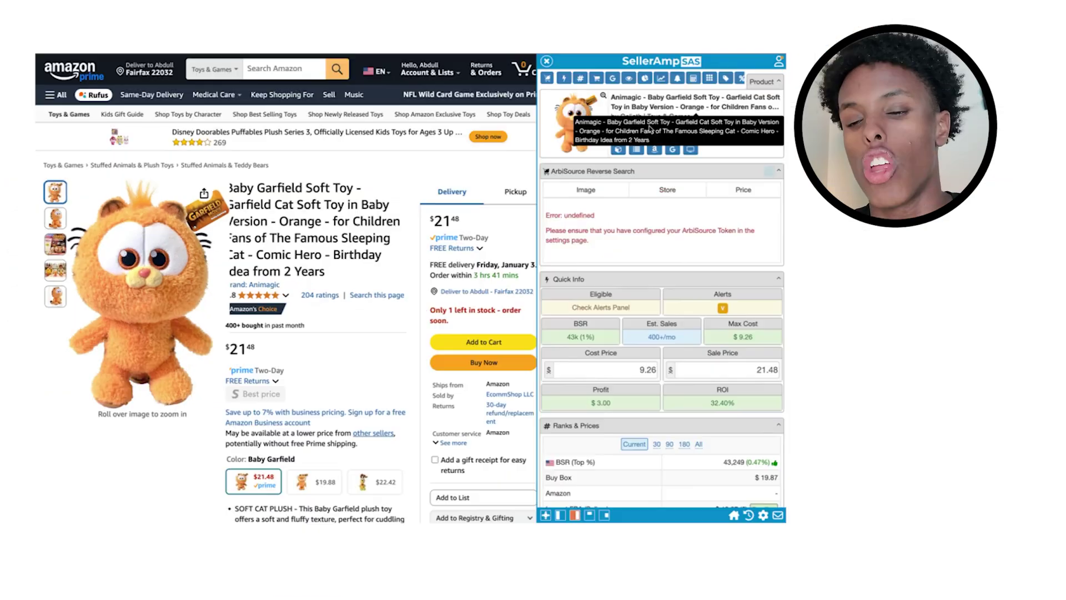
# Select ASIN B0CVB58HKV and open the Baby Garfield plush's Amazon page in a new tab
pyautogui.doubleClick(657, 136)
pyautogui.moveTo(614, 153)
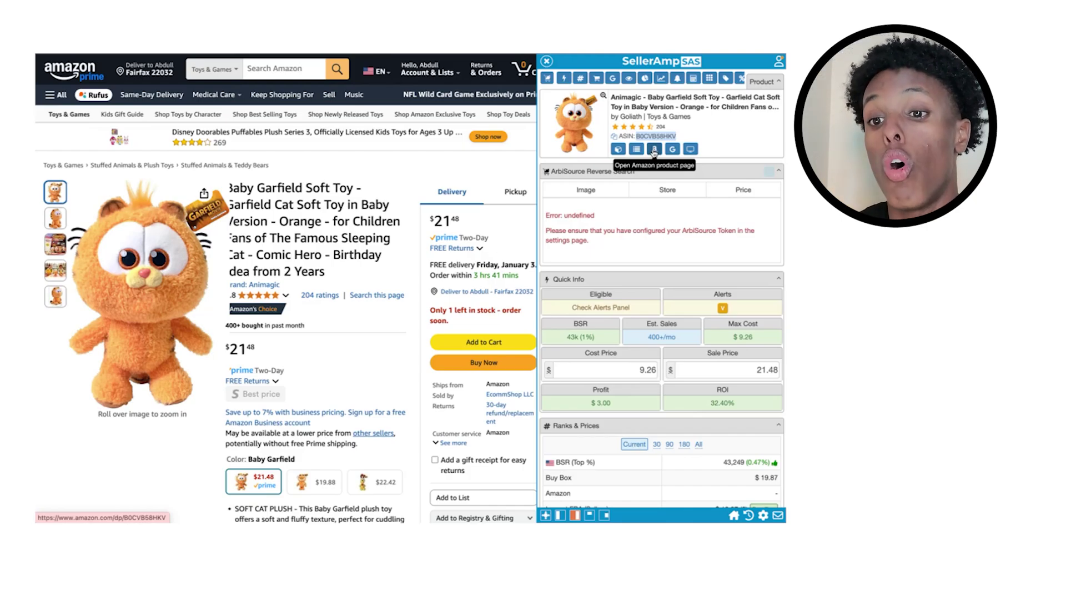
pyautogui.click(654, 149)
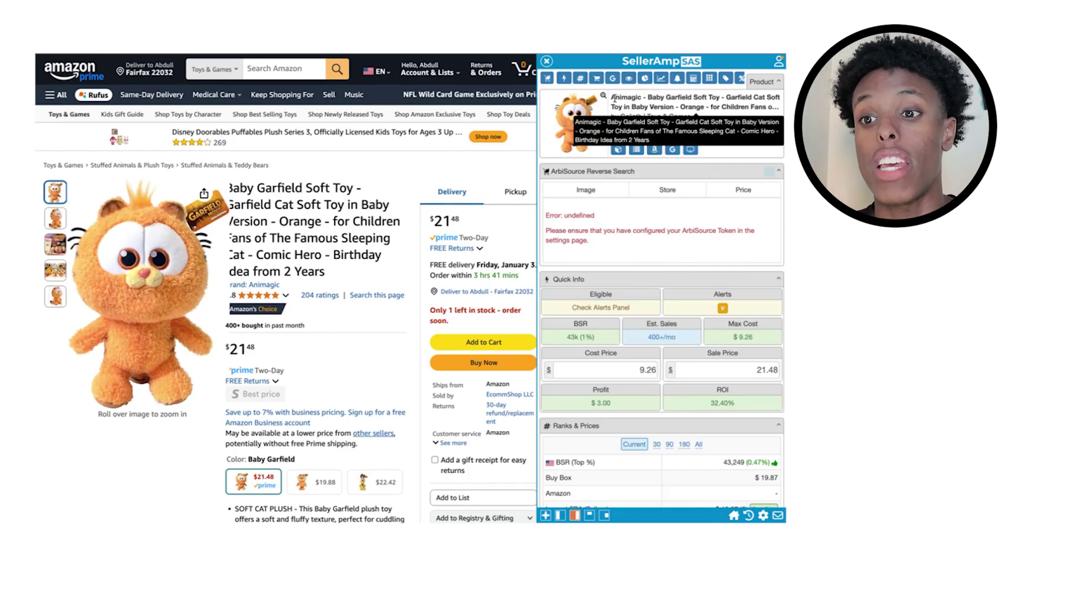
pyautogui.moveTo(611, 98); pyautogui.dragTo(665, 105)
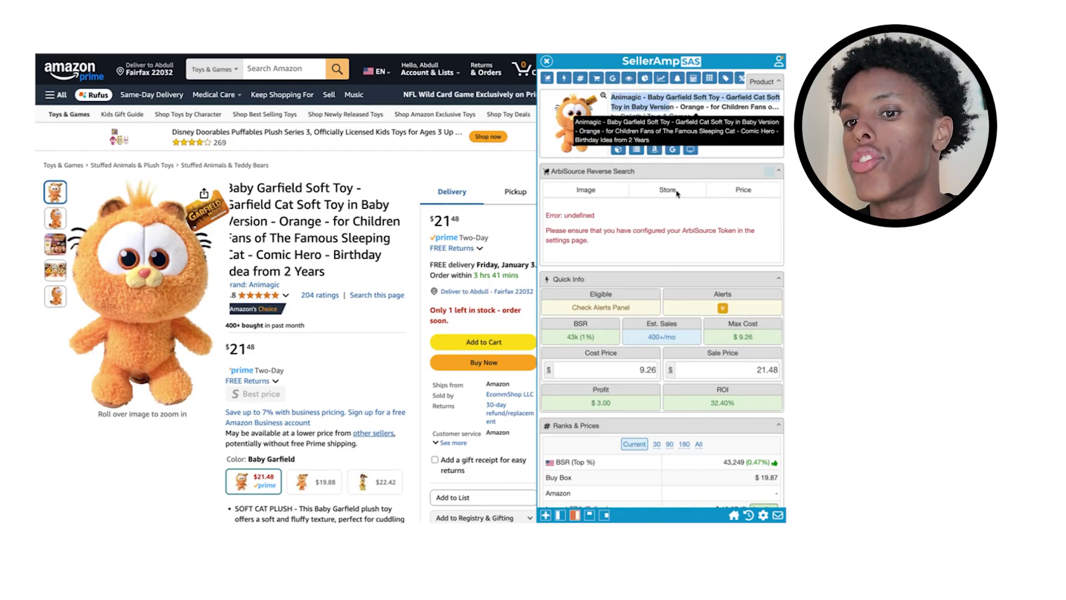
pyautogui.click(665, 209)
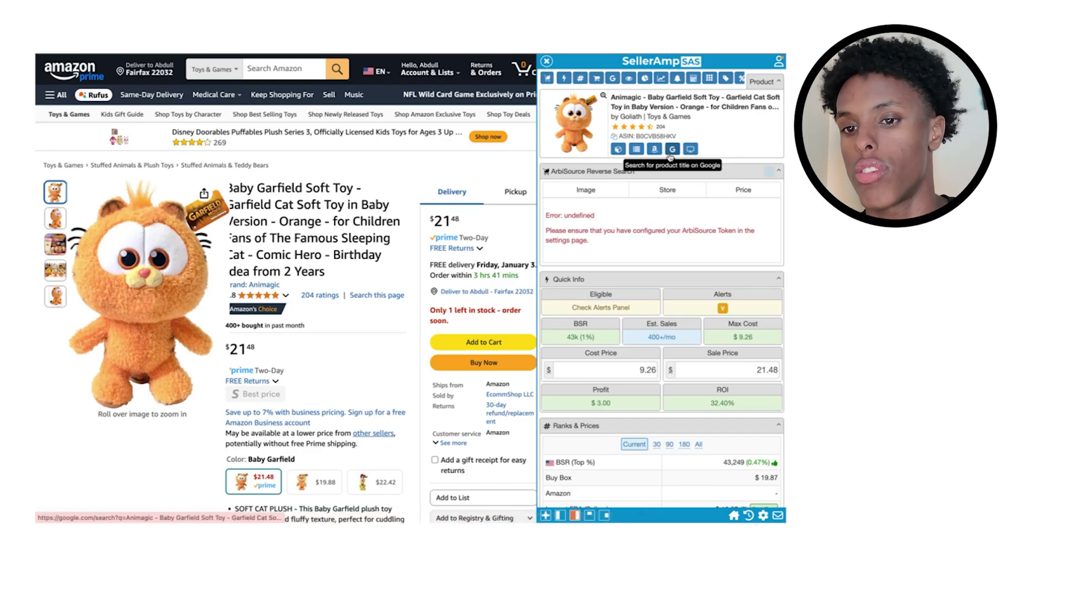
# Search Google for the plush's full product title, then return to the Amazon page
pyautogui.click(670, 157)
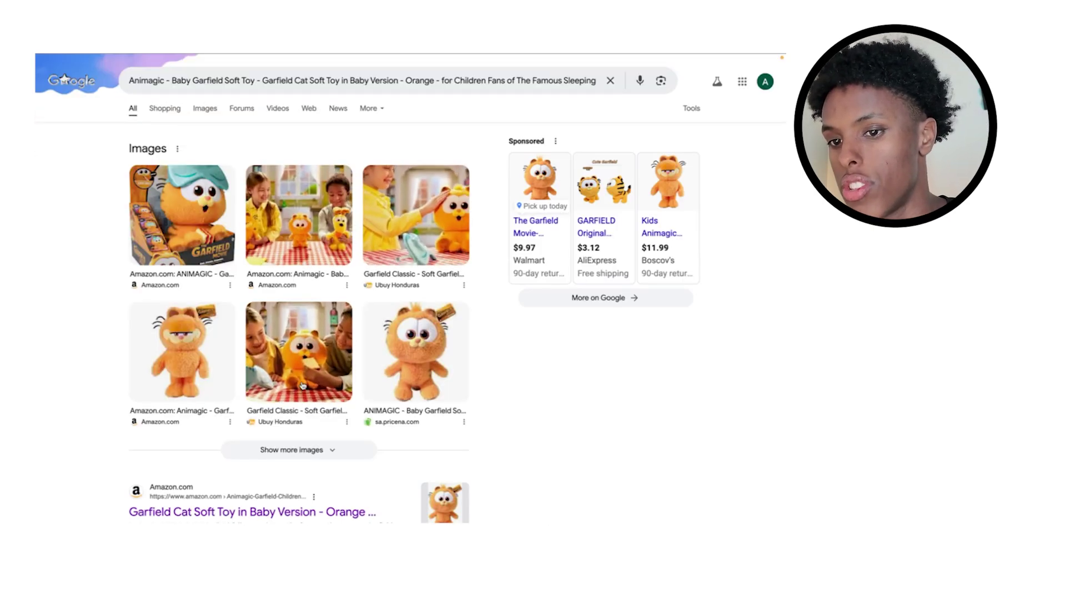
pyautogui.scroll(-1, 302, 384)
pyautogui.moveTo(530, 188)
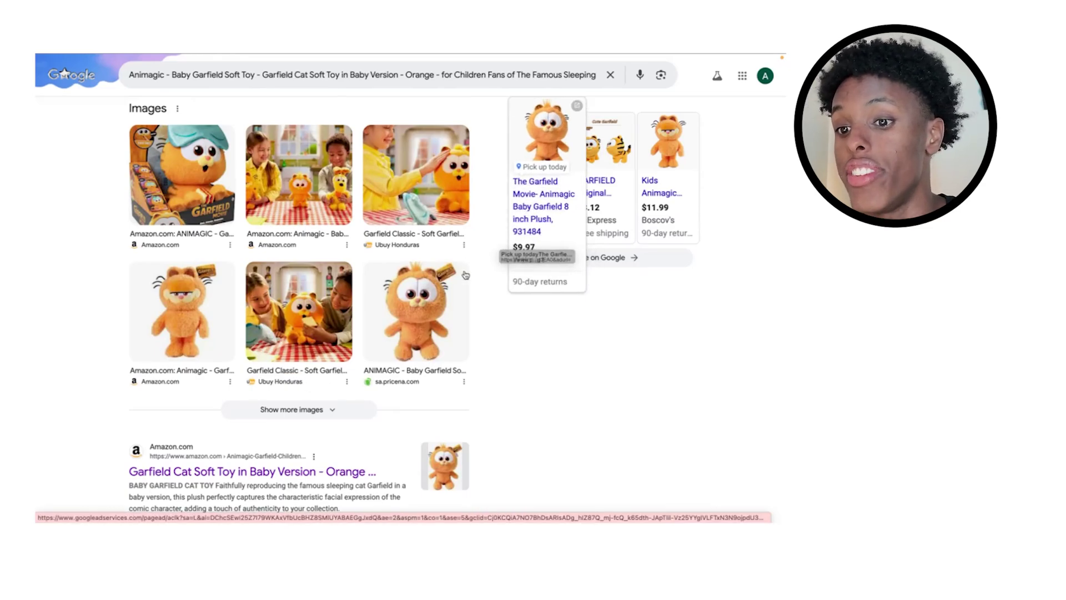
pyautogui.hotkey('ctrl', 'w')
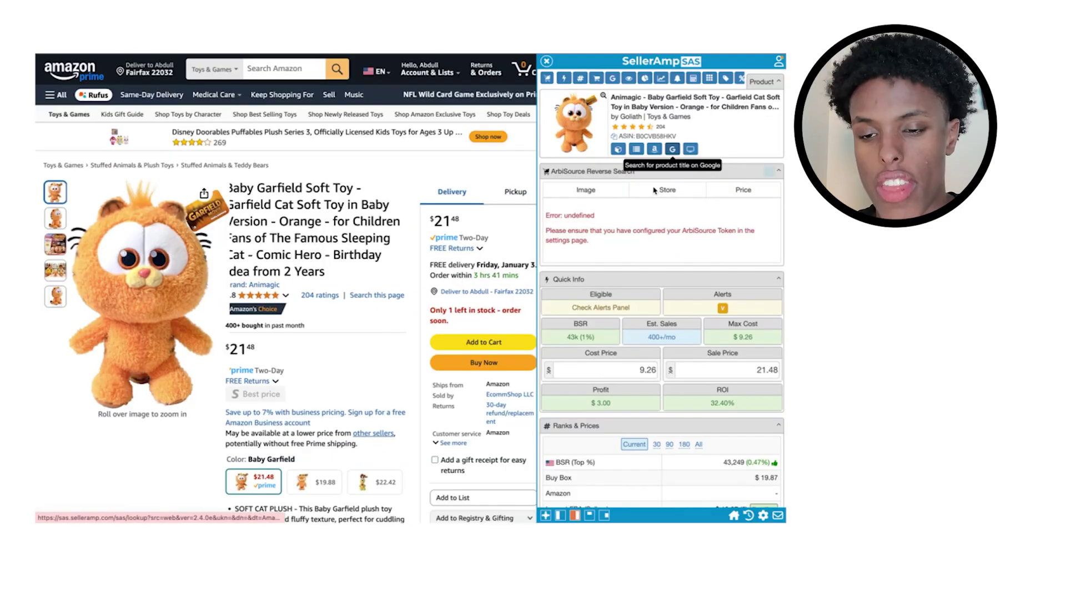
# Open the Baby Garfield product in the SellerAmp SAS web app
pyautogui.click(691, 150)
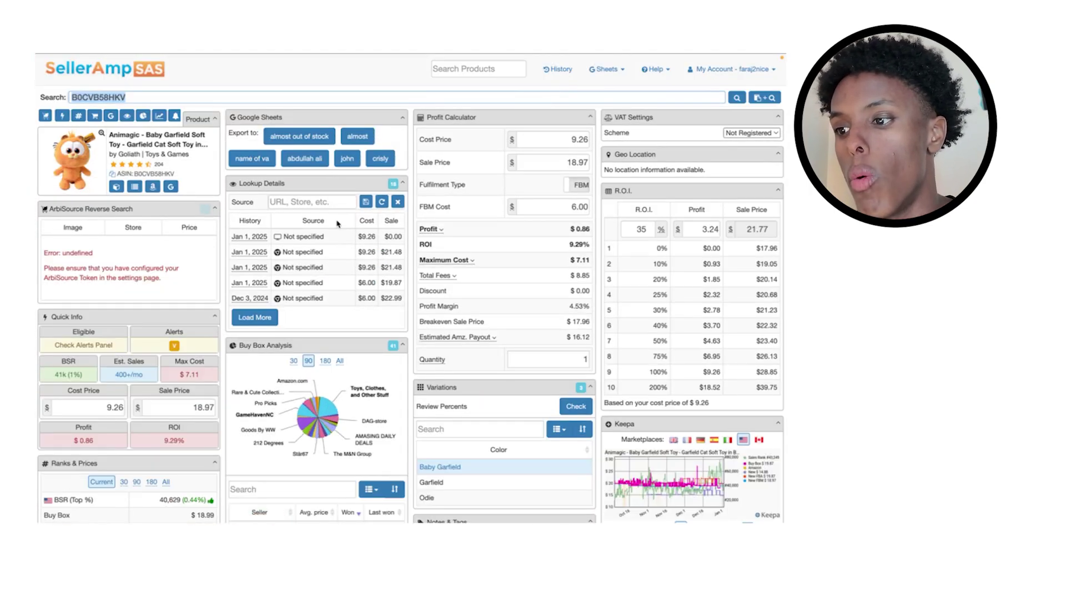
pyautogui.scroll(-5, 345, 390)
pyautogui.scroll(10, 345, 390)
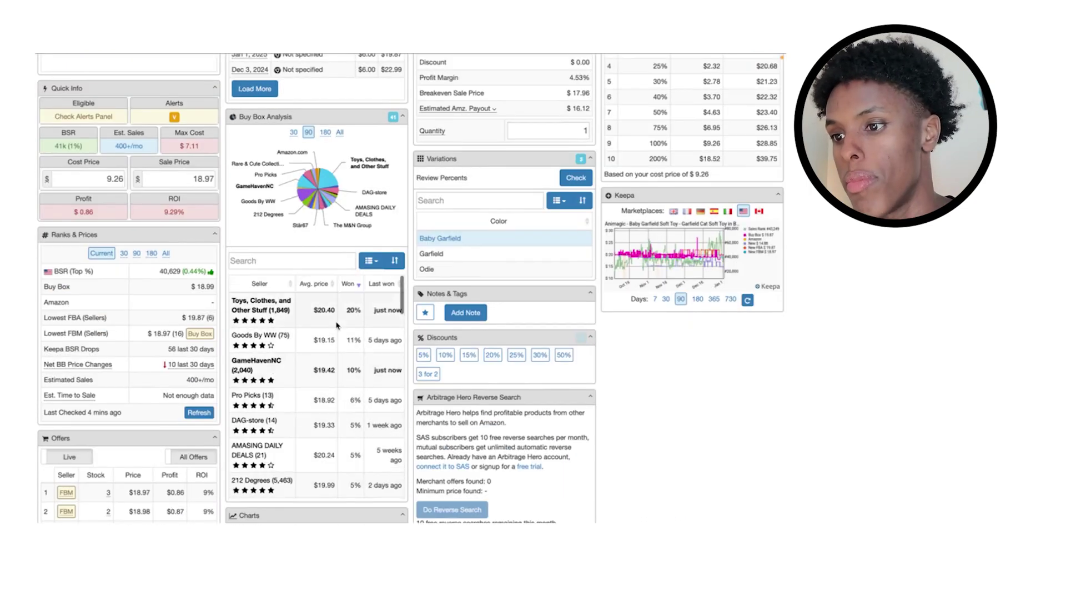
# Set the sale price to the $19.87 lowest FBA price
pyautogui.click(155, 82)
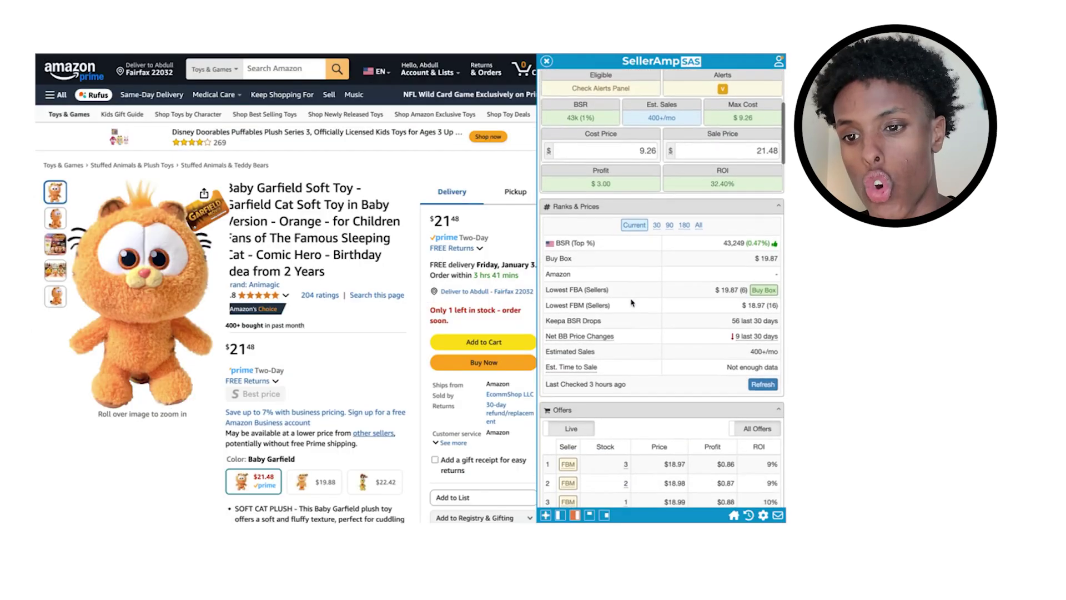
pyautogui.scroll(-2, 579, 186)
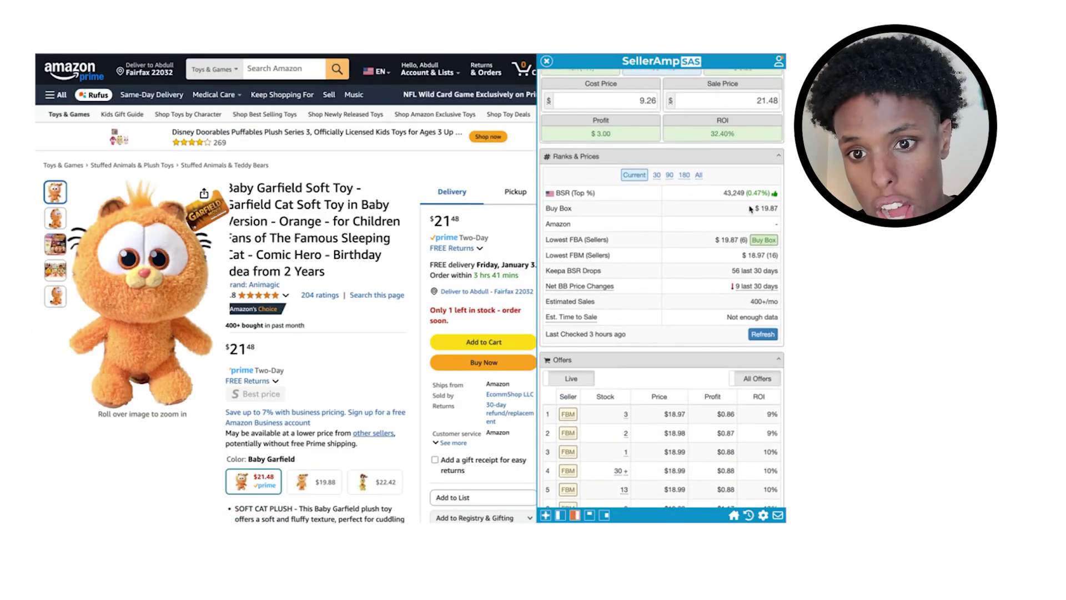
pyautogui.click(720, 241)
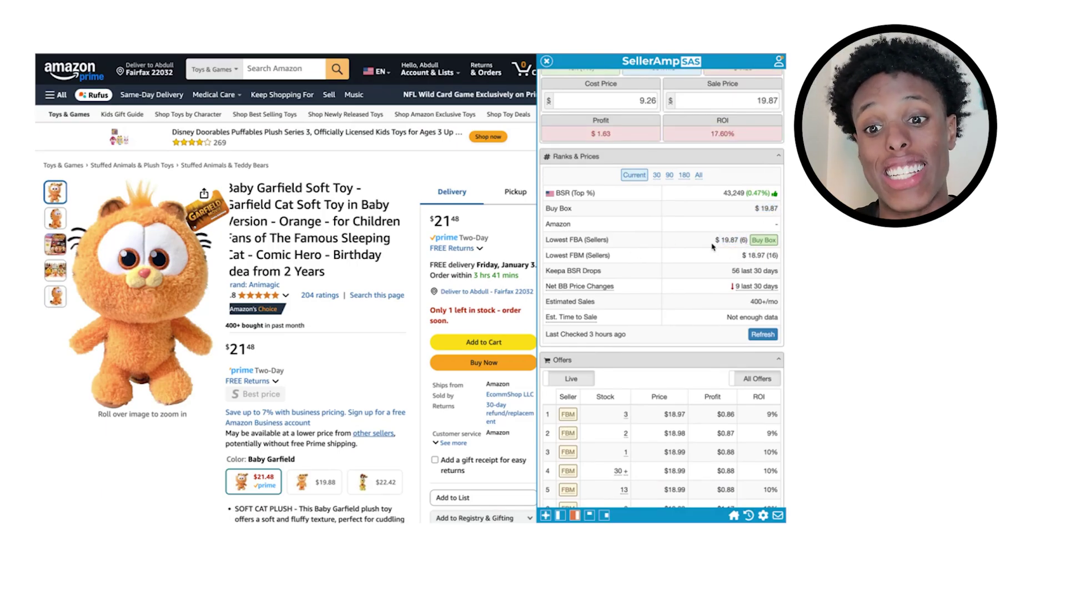
pyautogui.scroll(-1, 710, 291)
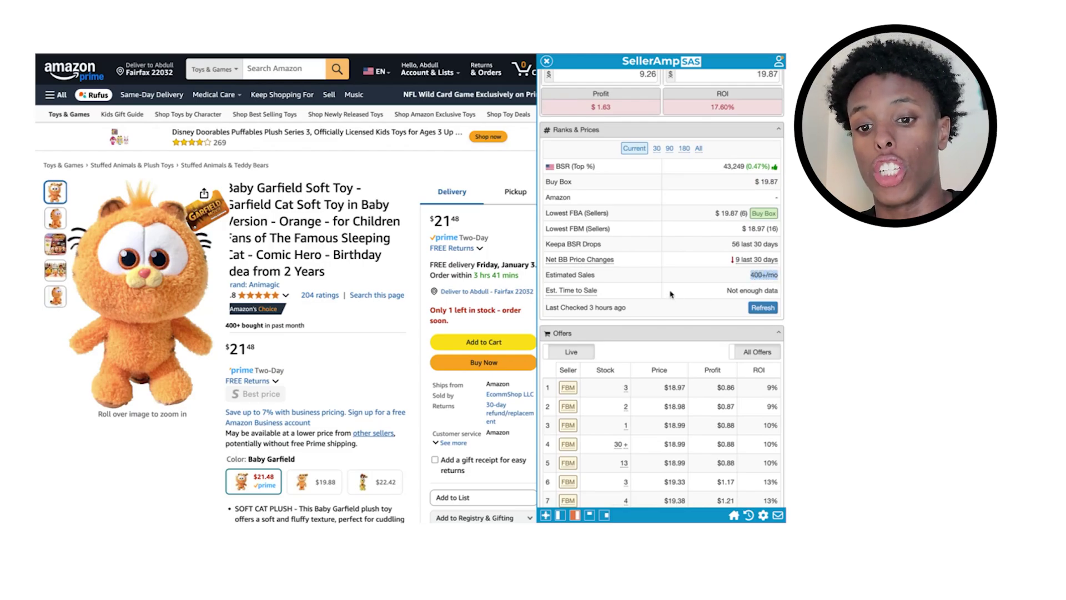
# Refresh the Ranks & Prices data and check the last-checked time and lowest FBM price
pyautogui.click(762, 308)
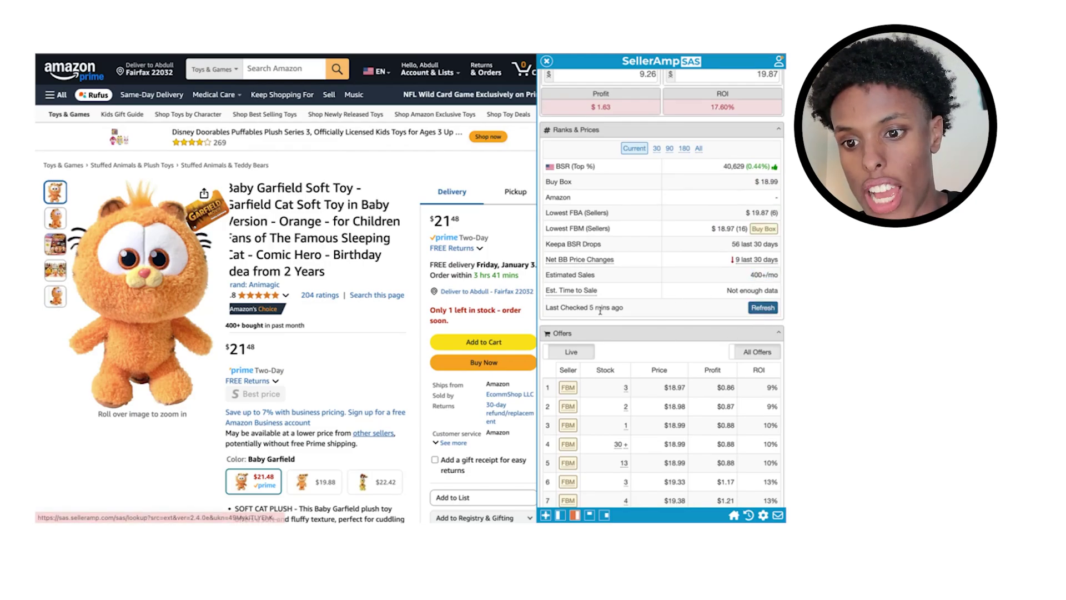
pyautogui.moveTo(575, 308); pyautogui.dragTo(619, 308)
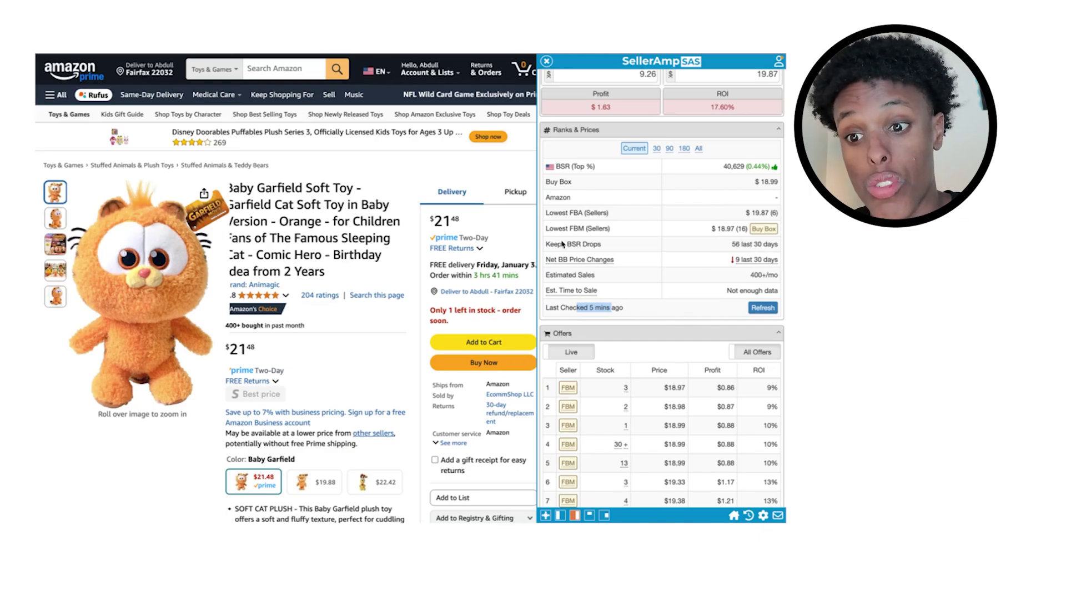
pyautogui.moveTo(712, 228); pyautogui.dragTo(730, 232)
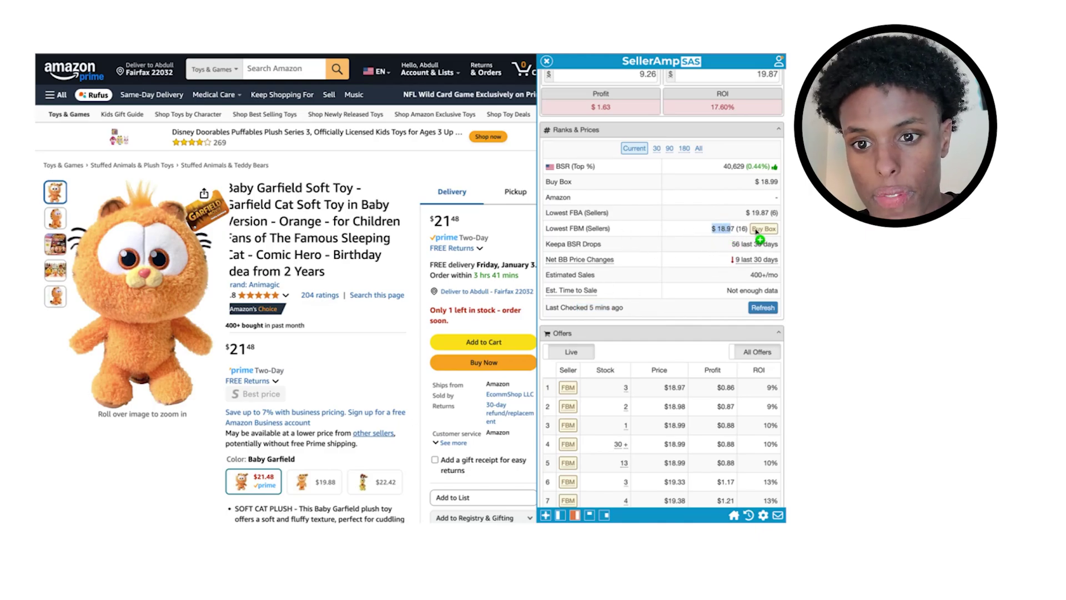
pyautogui.scroll(1, 759, 232)
pyautogui.moveTo(755, 187); pyautogui.dragTo(765, 189)
pyautogui.scroll(-4, 644, 228)
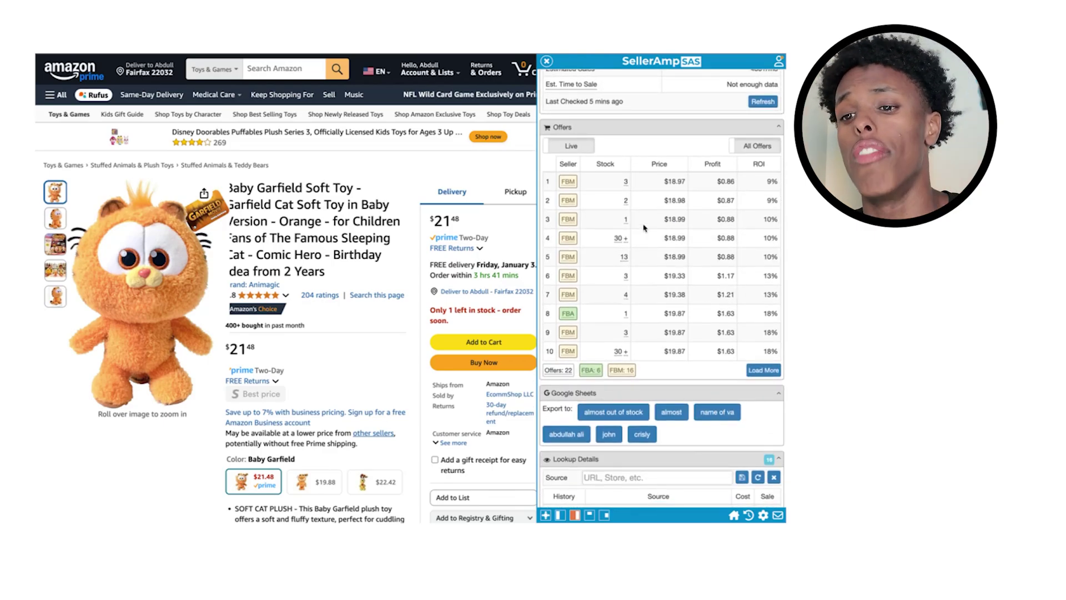
pyautogui.moveTo(570, 185)
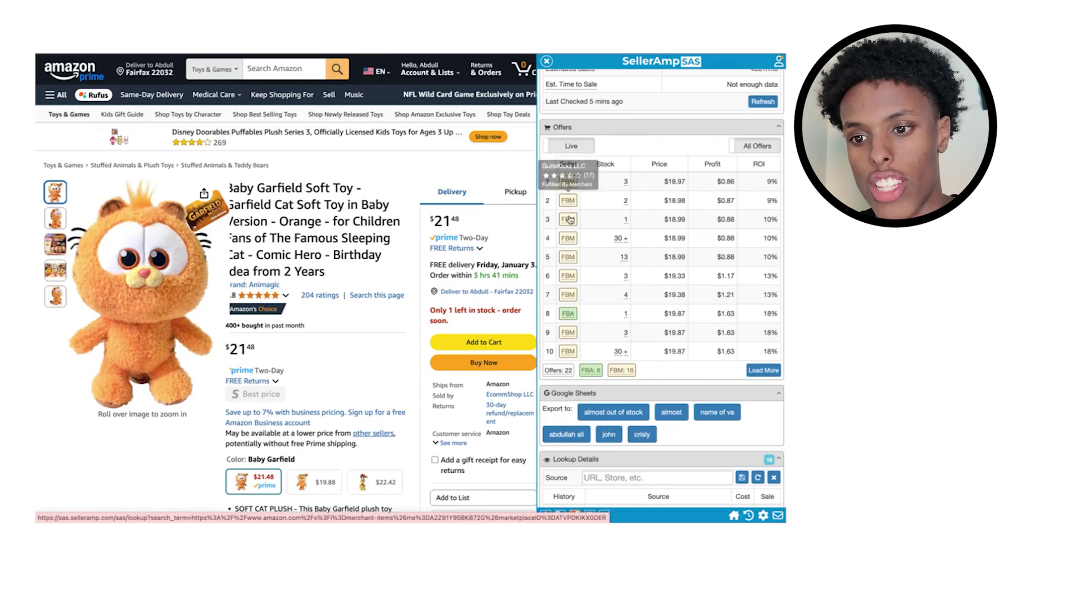
pyautogui.moveTo(624, 257)
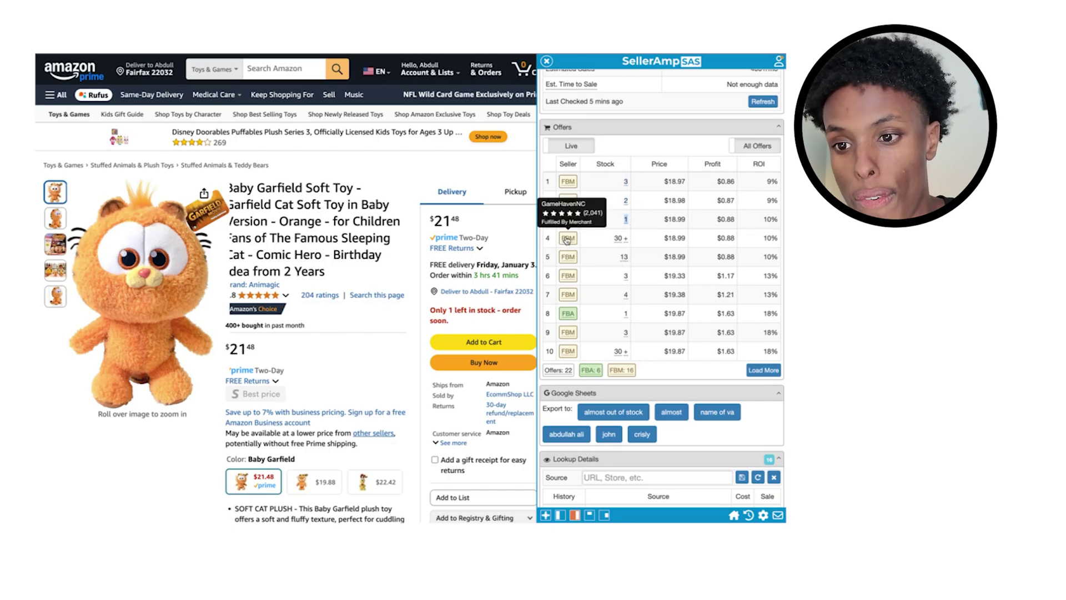
pyautogui.moveTo(612, 239); pyautogui.dragTo(629, 239)
pyautogui.moveTo(567, 242)
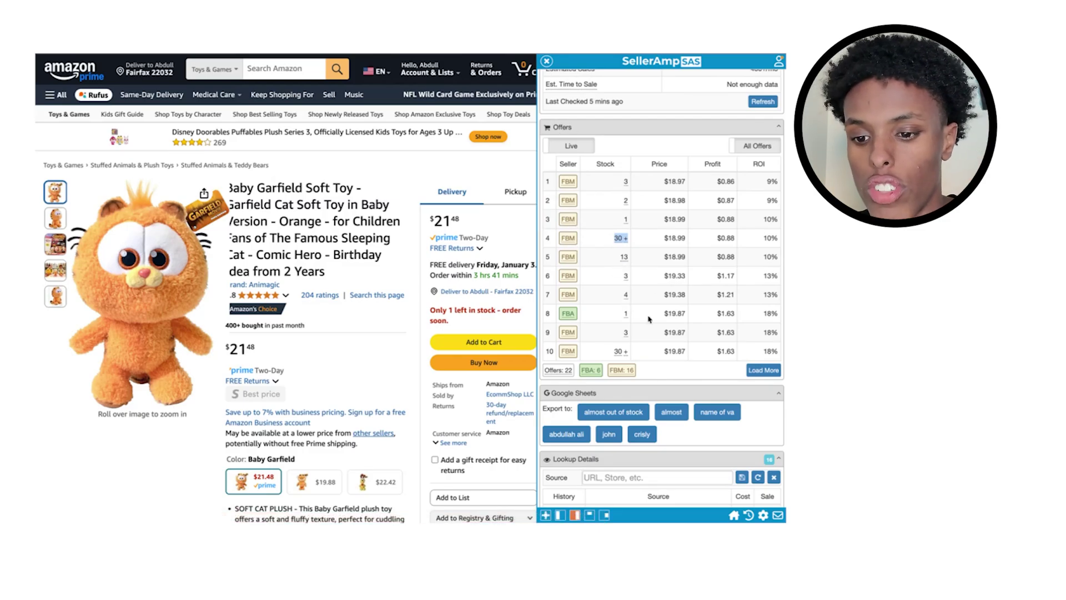
pyautogui.scroll(-3, 649, 319)
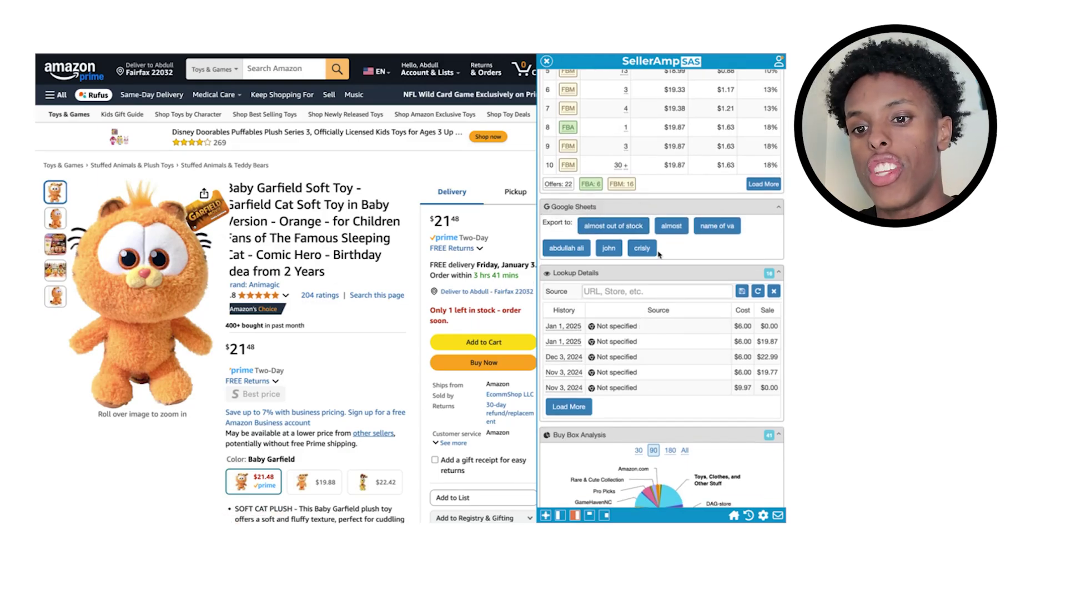
# Export the Baby Garfield plush to the 'almost' Google Sheet
pyautogui.scroll(6, 622, 345)
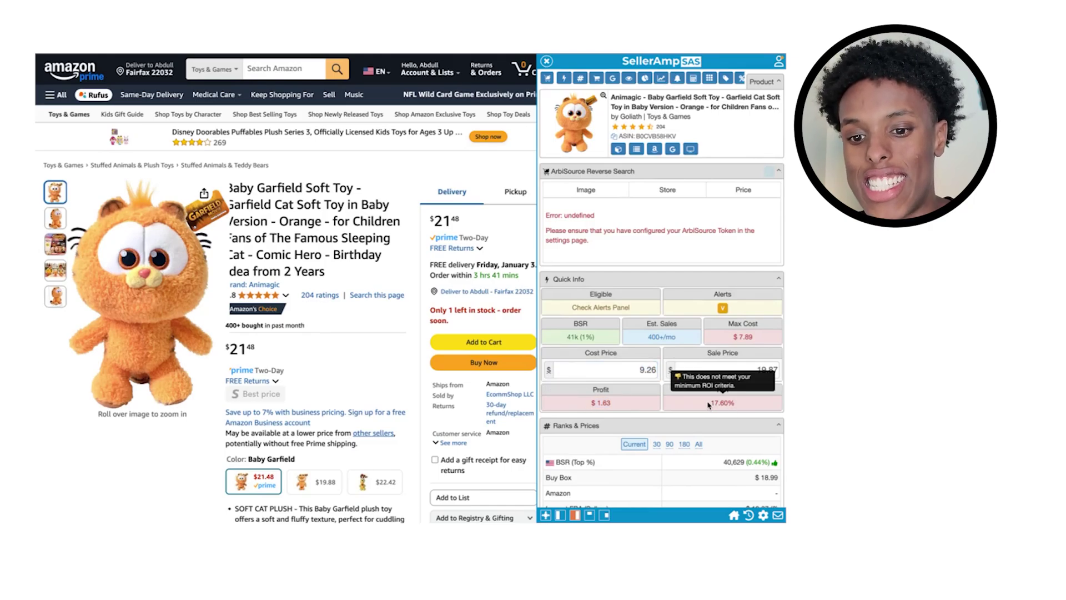
pyautogui.scroll(-10, 668, 418)
pyautogui.scroll(10, 668, 418)
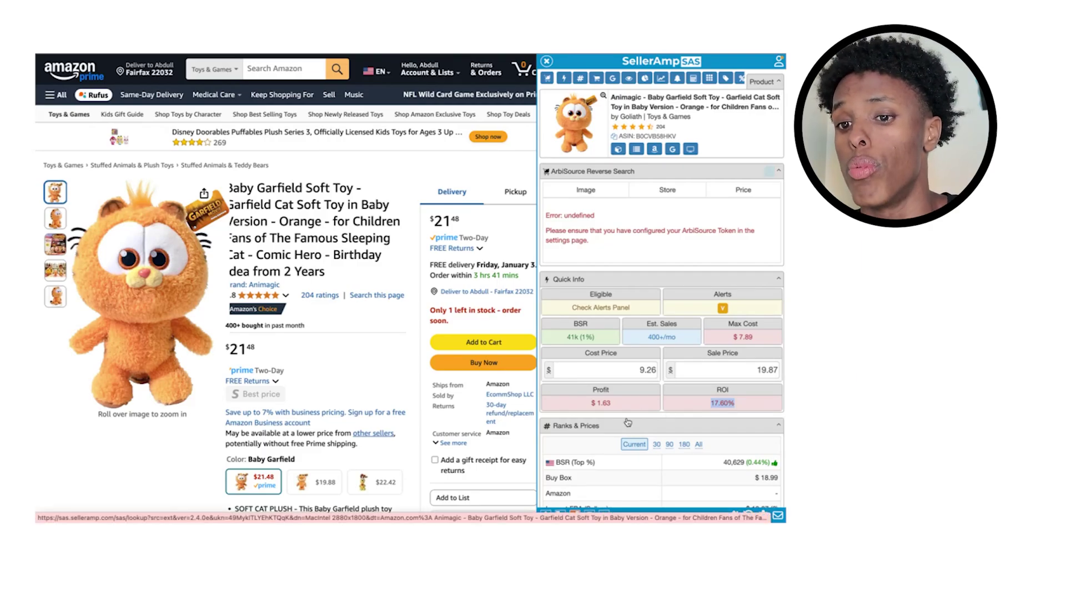
pyautogui.scroll(-8, 628, 419)
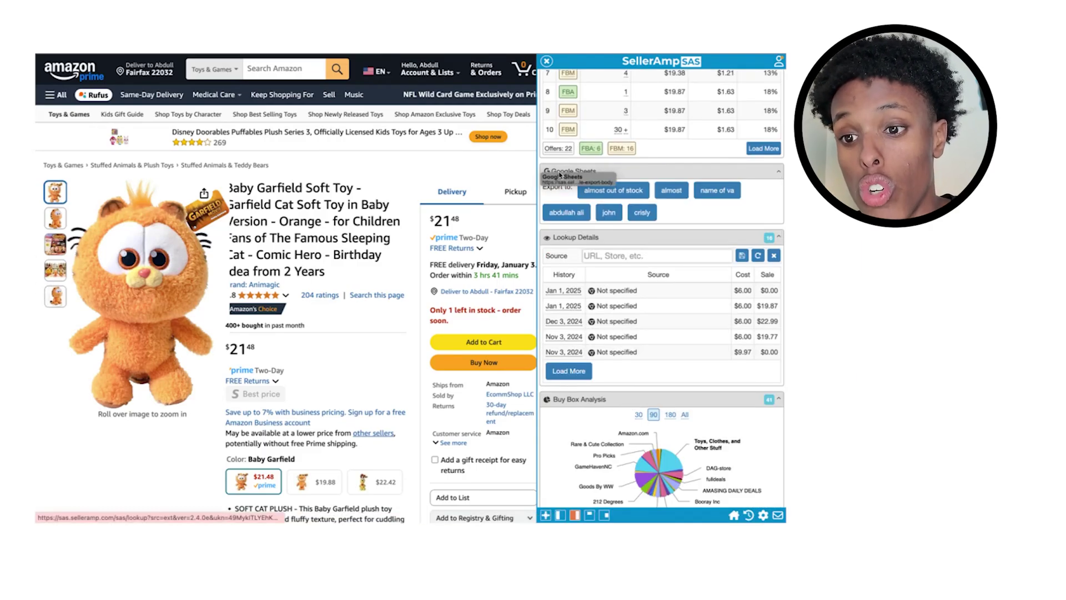
pyautogui.click(672, 190)
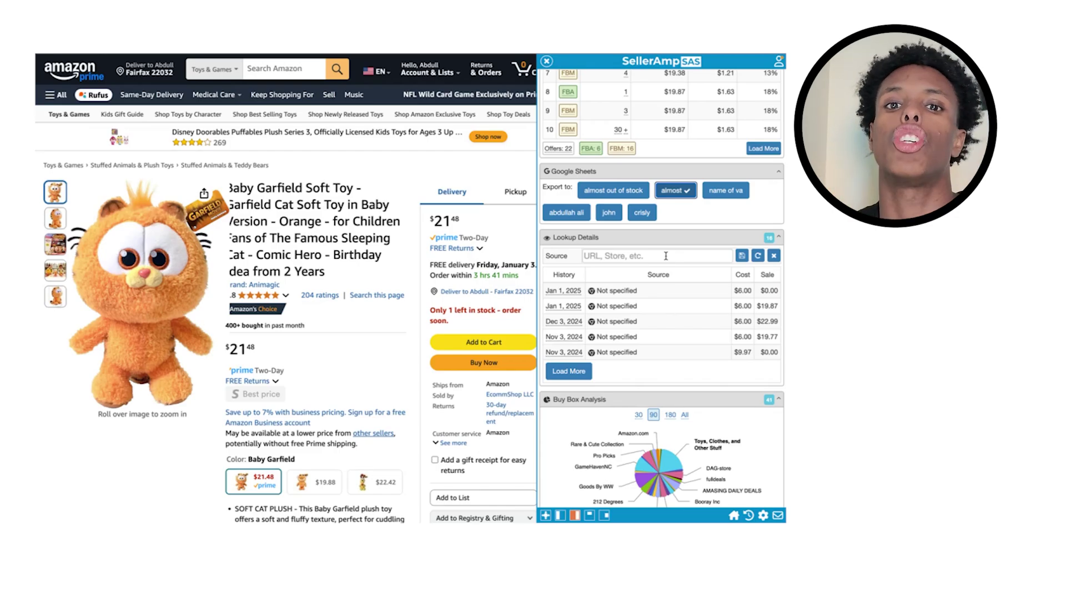
pyautogui.scroll(-5, 661, 250)
# Switch the Buy Box Analysis period from 90 days to 30 days
pyautogui.moveTo(656, 208)
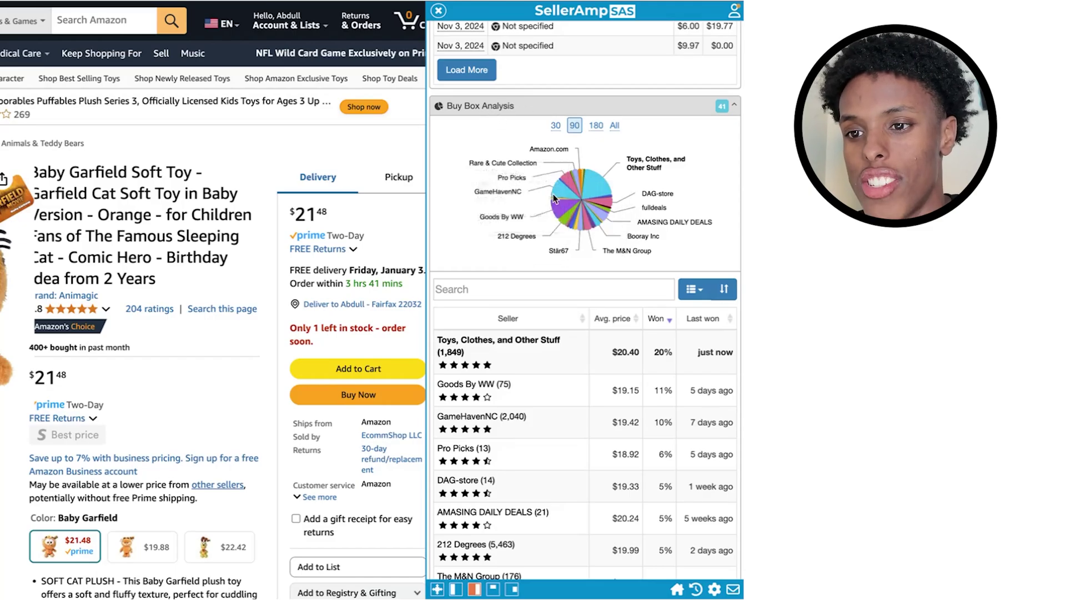
pyautogui.moveTo(574, 213)
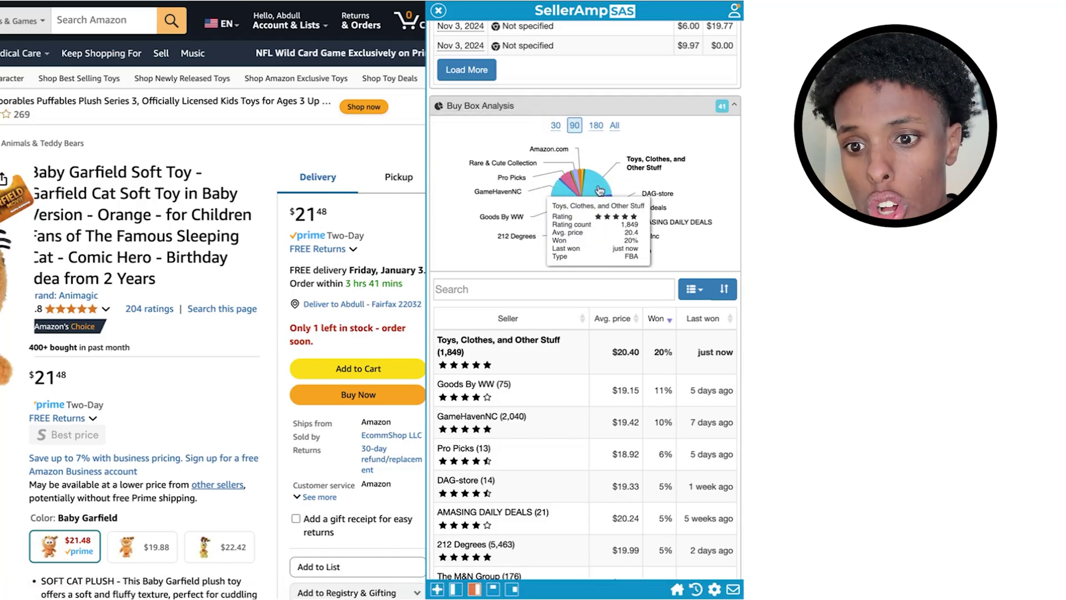
pyautogui.moveTo(468, 190)
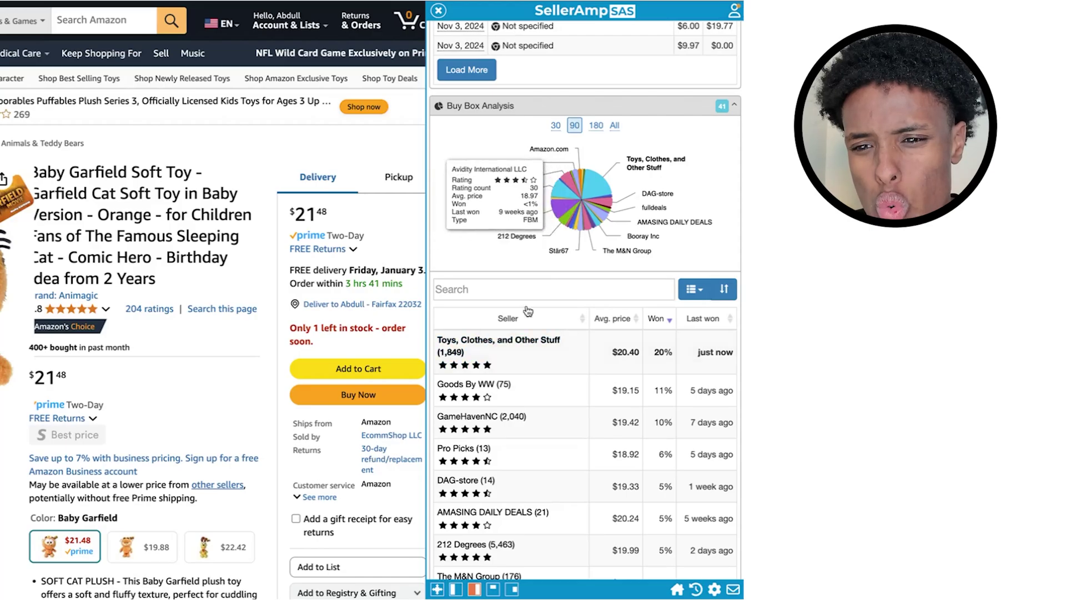
pyautogui.moveTo(641, 157)
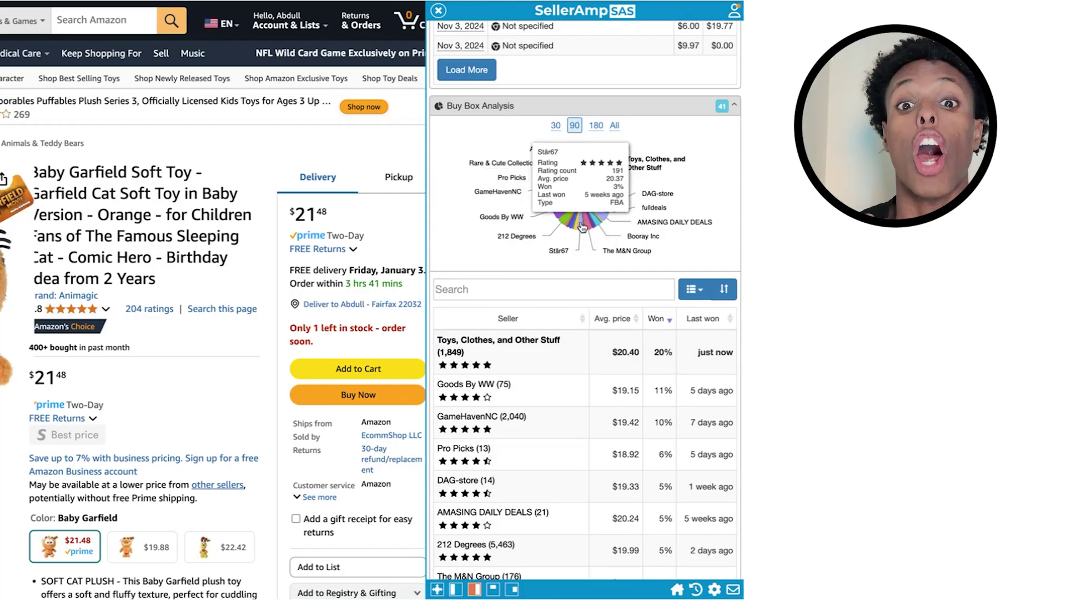
pyautogui.click(556, 125)
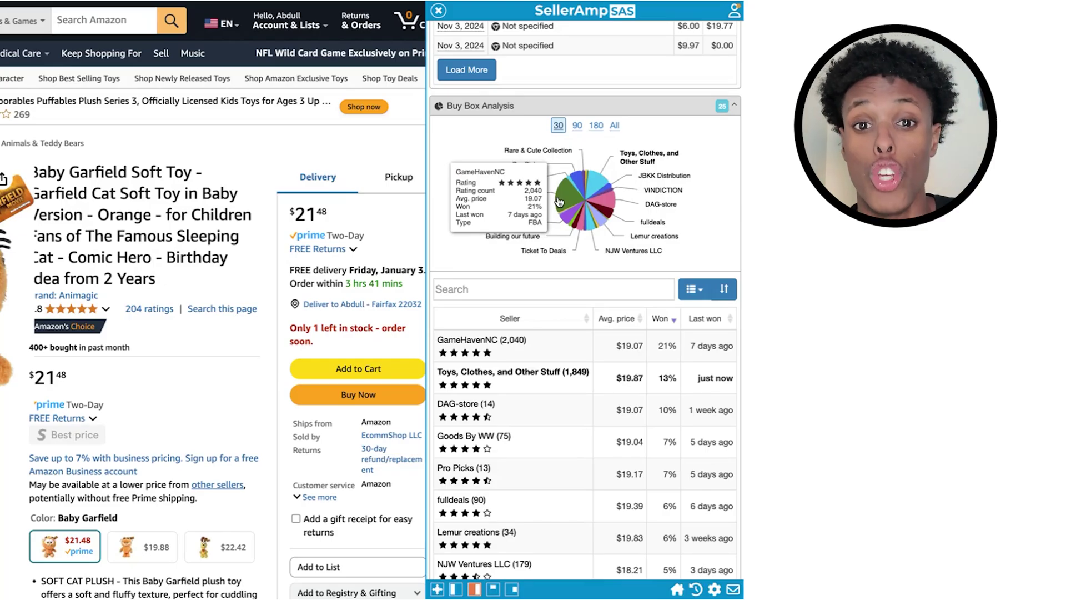
pyautogui.scroll(-3, 559, 201)
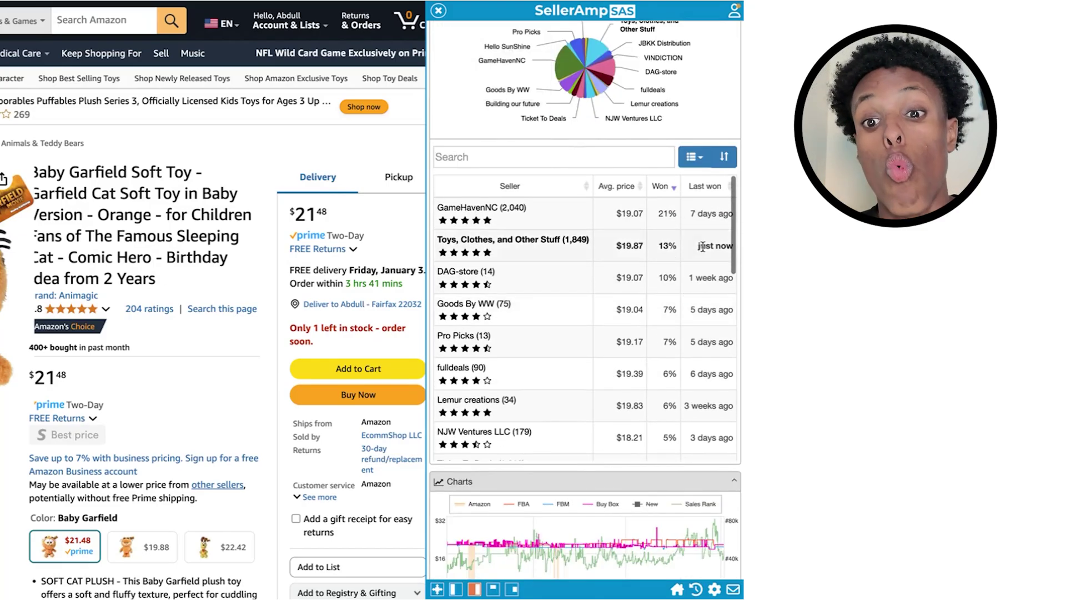
# Sort Buy Box sellers by Last won and note the top seller's 13% share and $19.87 average
pyautogui.moveTo(688, 187); pyautogui.dragTo(707, 187)
pyautogui.click(707, 188)
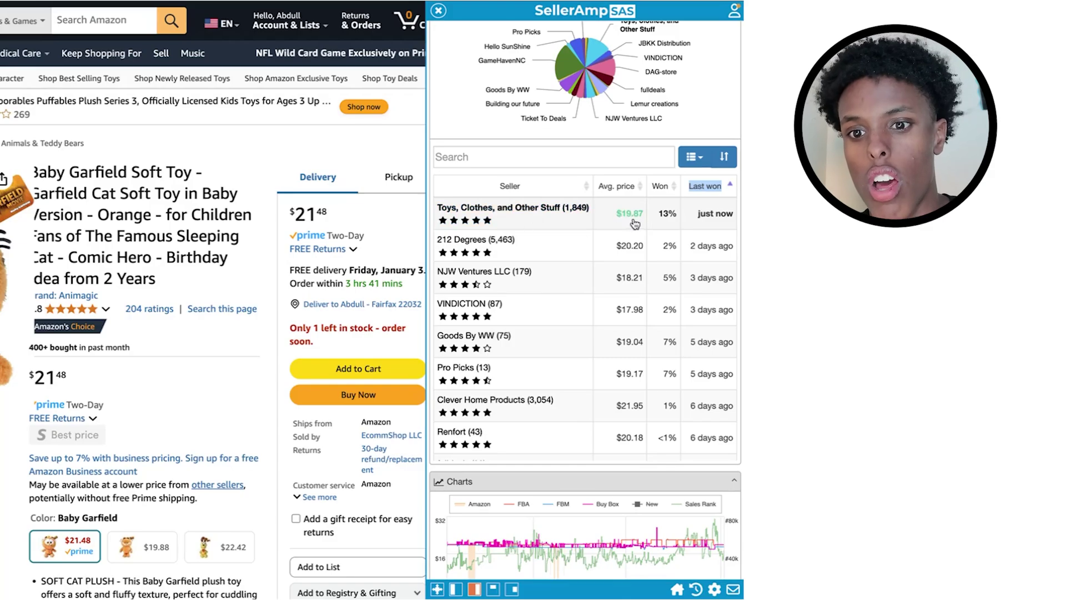
pyautogui.click(692, 219)
pyautogui.moveTo(659, 214); pyautogui.dragTo(681, 216)
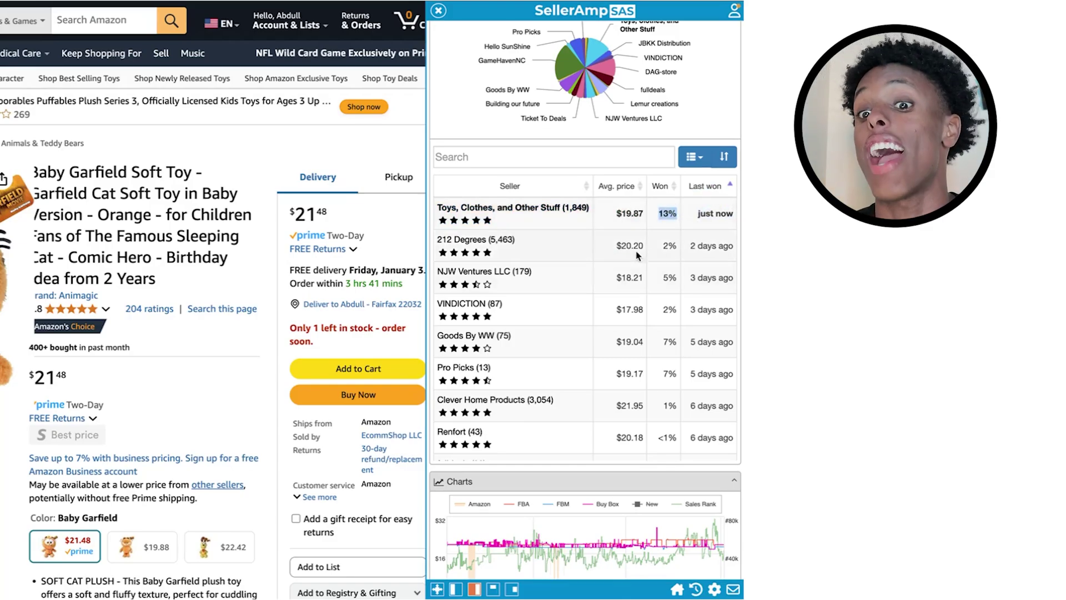
pyautogui.scroll(1, 633, 261)
pyautogui.moveTo(613, 265); pyautogui.dragTo(649, 271)
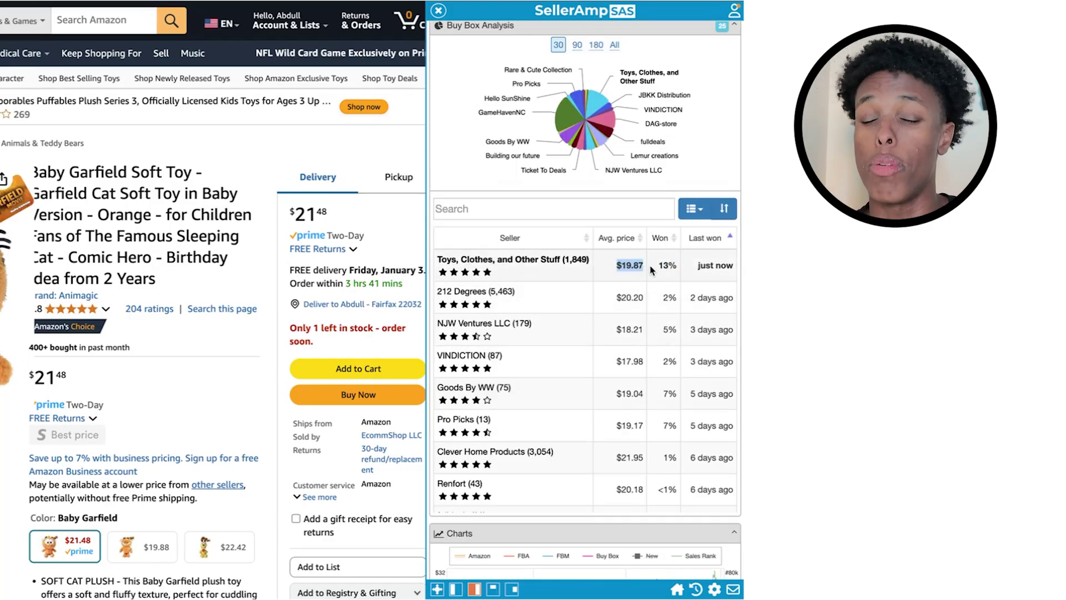
pyautogui.scroll(-5, 654, 345)
pyautogui.scroll(-3, 589, 365)
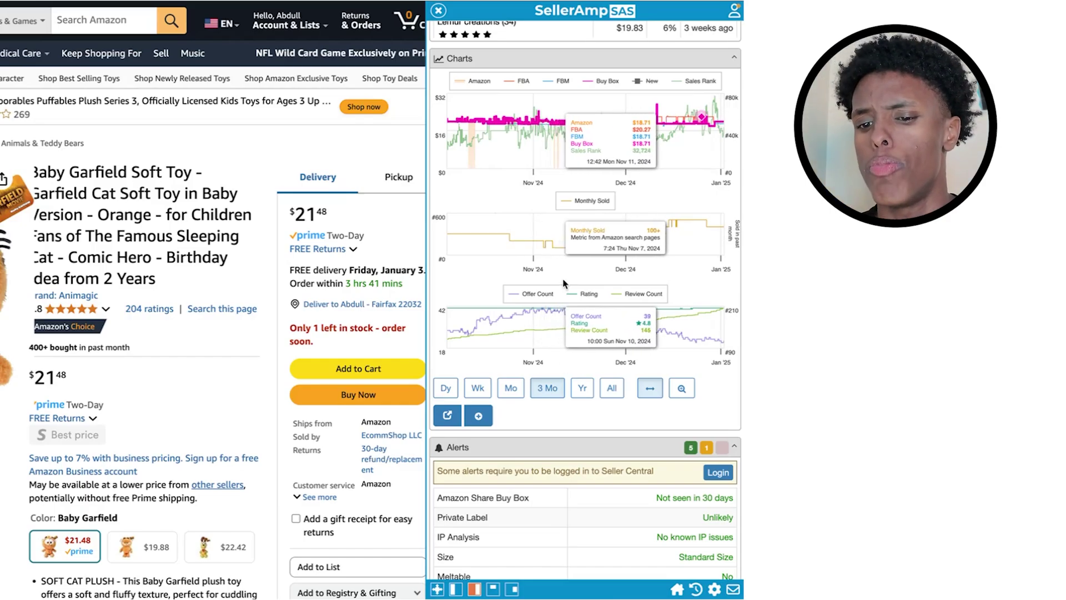
# Set the price history charts to a one-year range
pyautogui.scroll(-2, 564, 283)
pyautogui.click(446, 326)
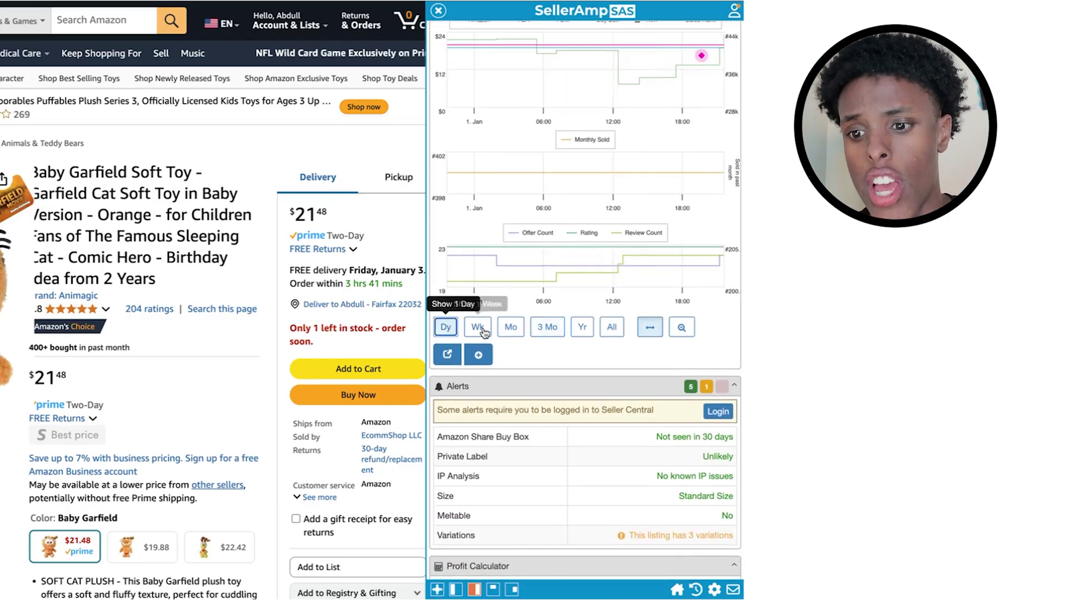
pyautogui.click(481, 330)
pyautogui.click(581, 328)
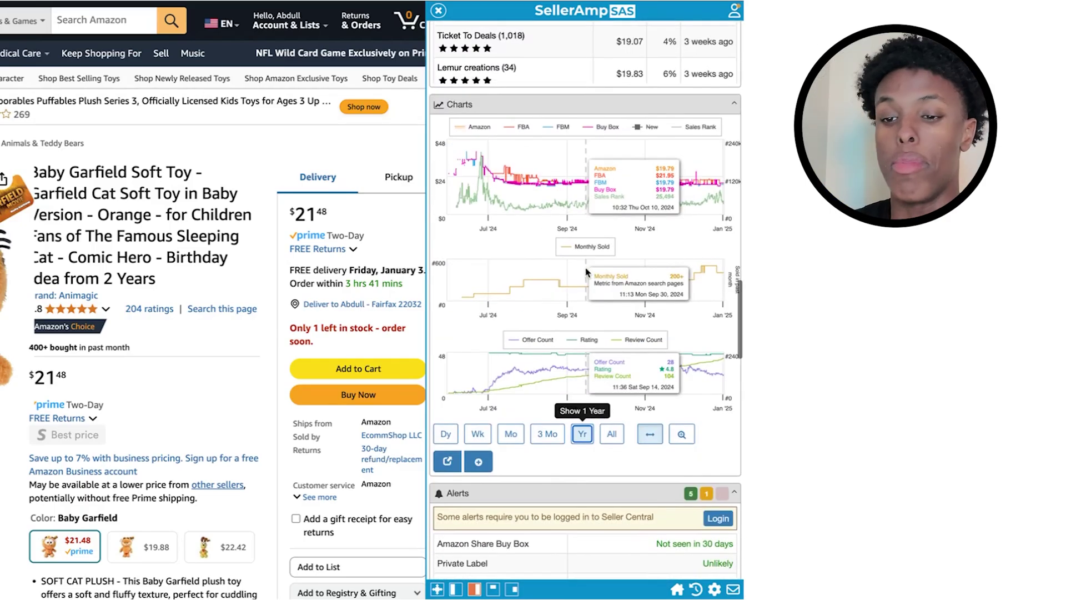
pyautogui.scroll(-5, 610, 344)
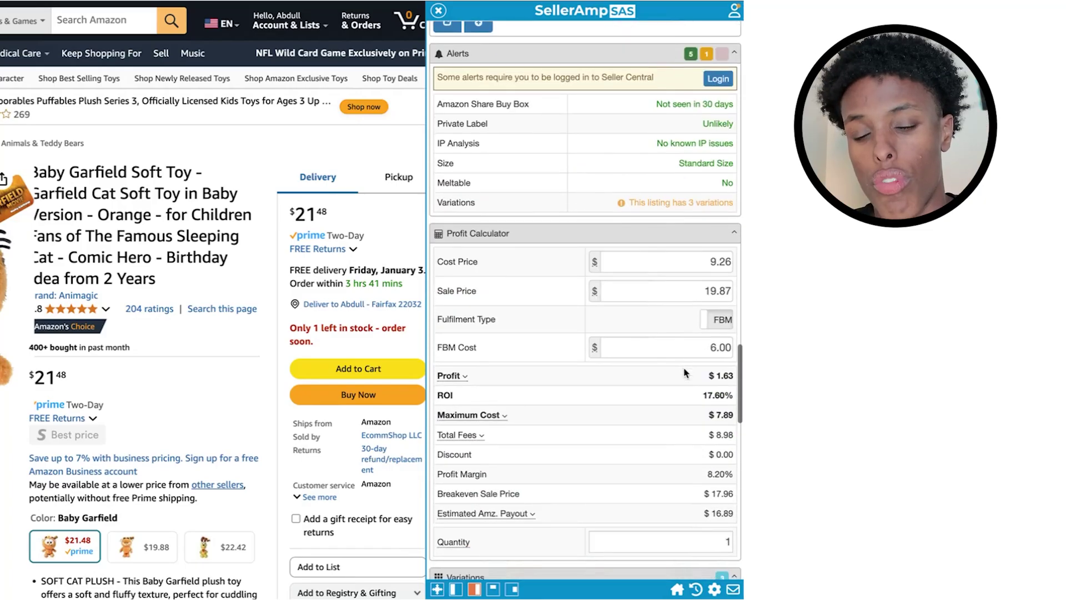
# Compare FBA fulfilment's $1.16 profit and 12.53% ROI, then switch back to FBM
pyautogui.scroll(-1, 666, 289)
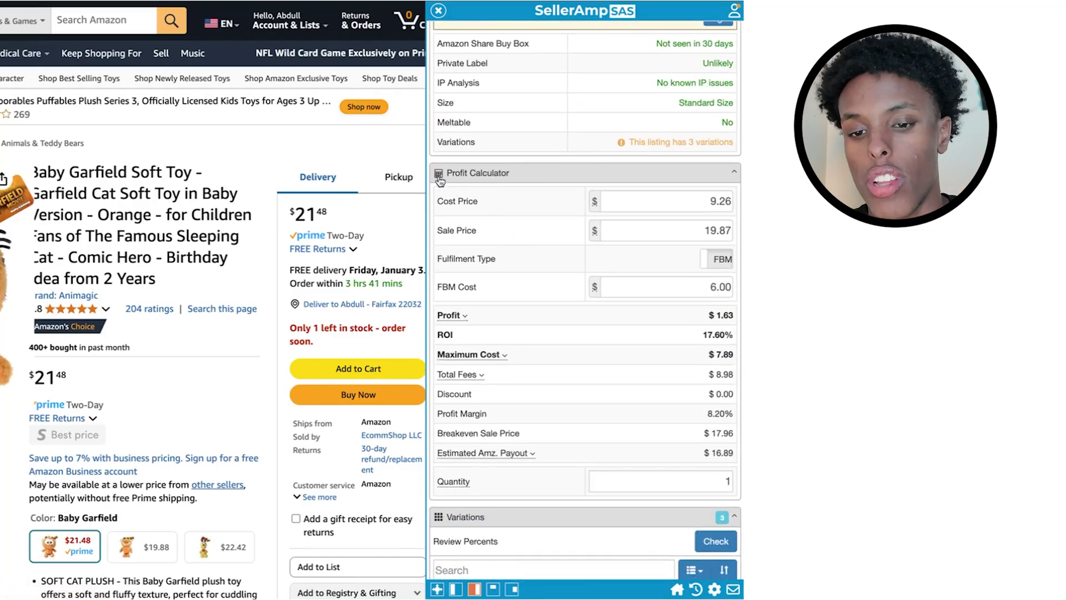
pyautogui.scroll(-1, 552, 221)
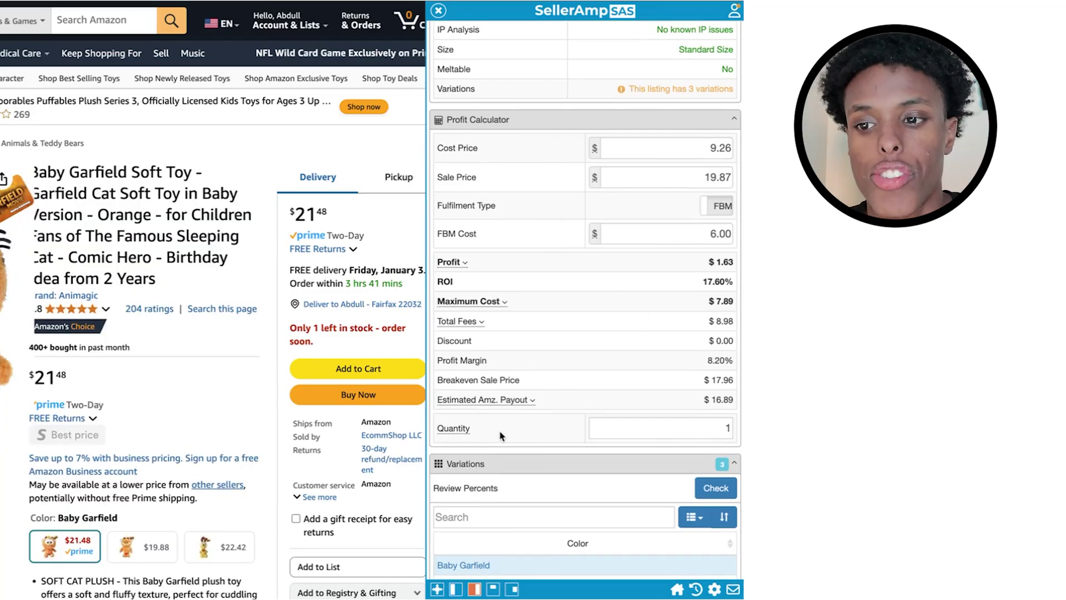
pyautogui.click(720, 206)
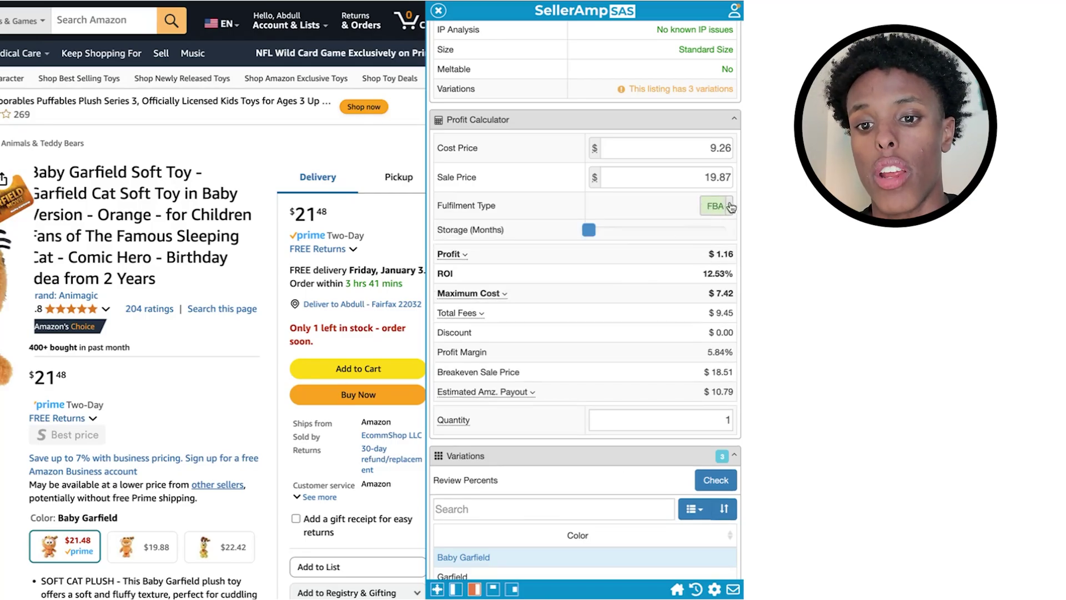
pyautogui.doubleClick(718, 256)
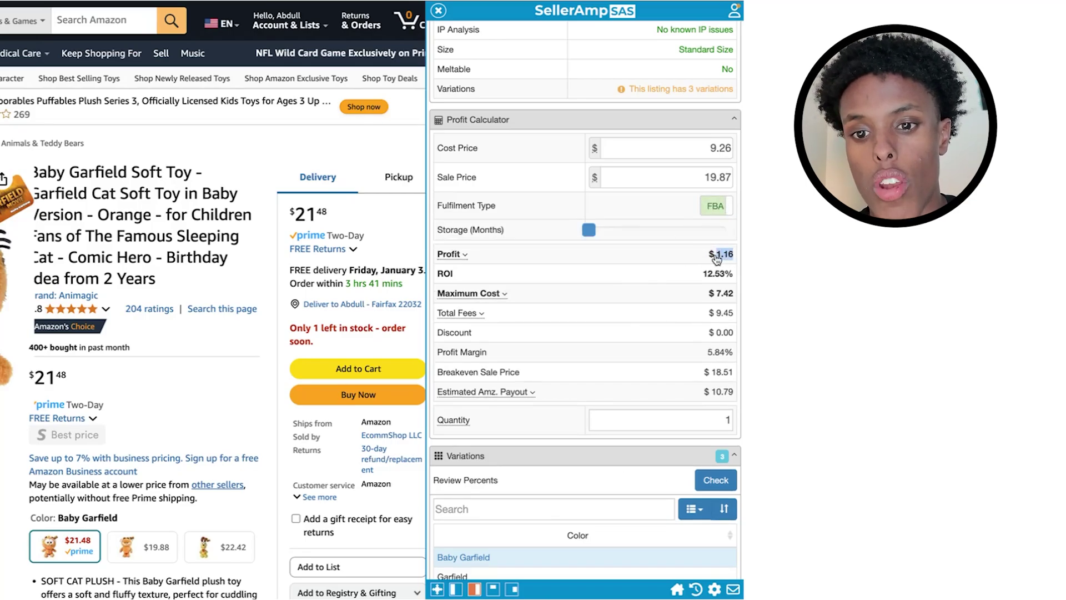
pyautogui.moveTo(704, 273); pyautogui.dragTo(730, 275)
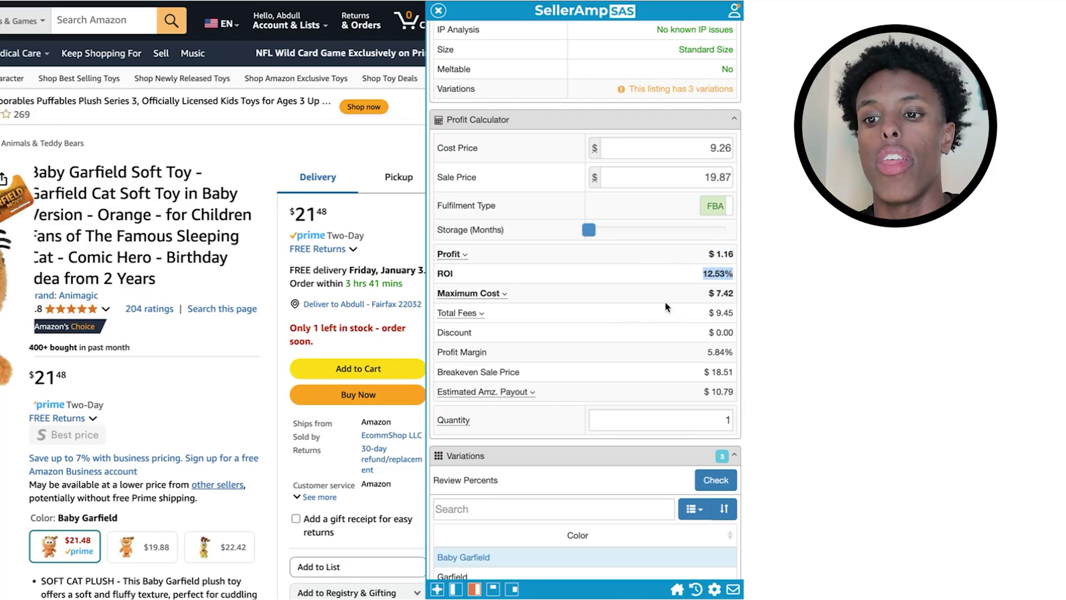
pyautogui.click(716, 206)
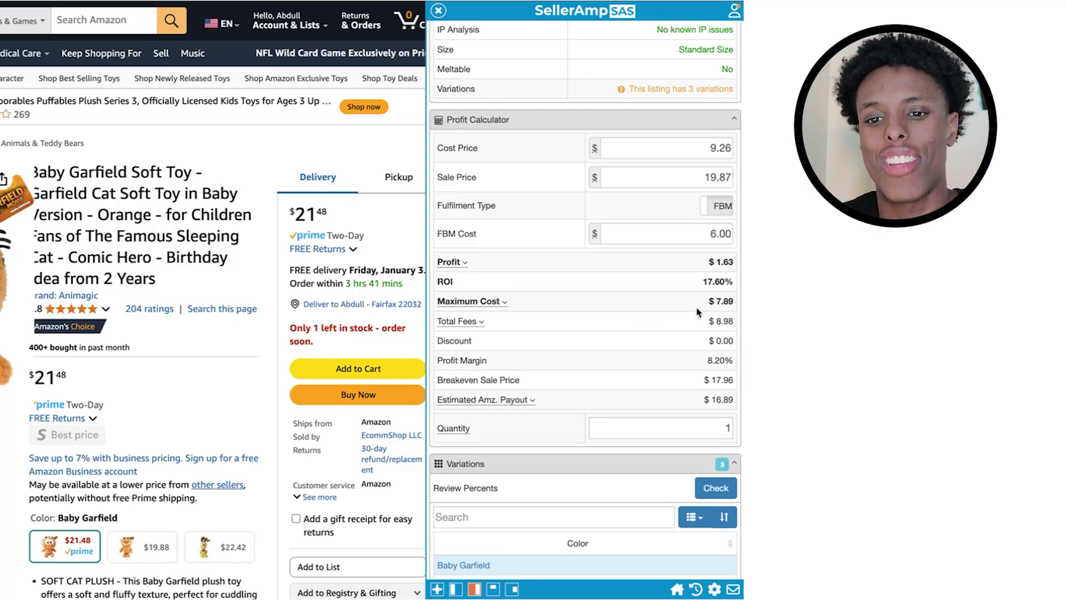
# Change the FBM cost from 6.00 to 5.50, giving $2.13 profit, and check the fee breakdown
pyautogui.moveTo(701, 237); pyautogui.dragTo(735, 238)
pyautogui.press('BackSpace')
pyautogui.write('5.50')
pyautogui.tripleClick(734, 266)
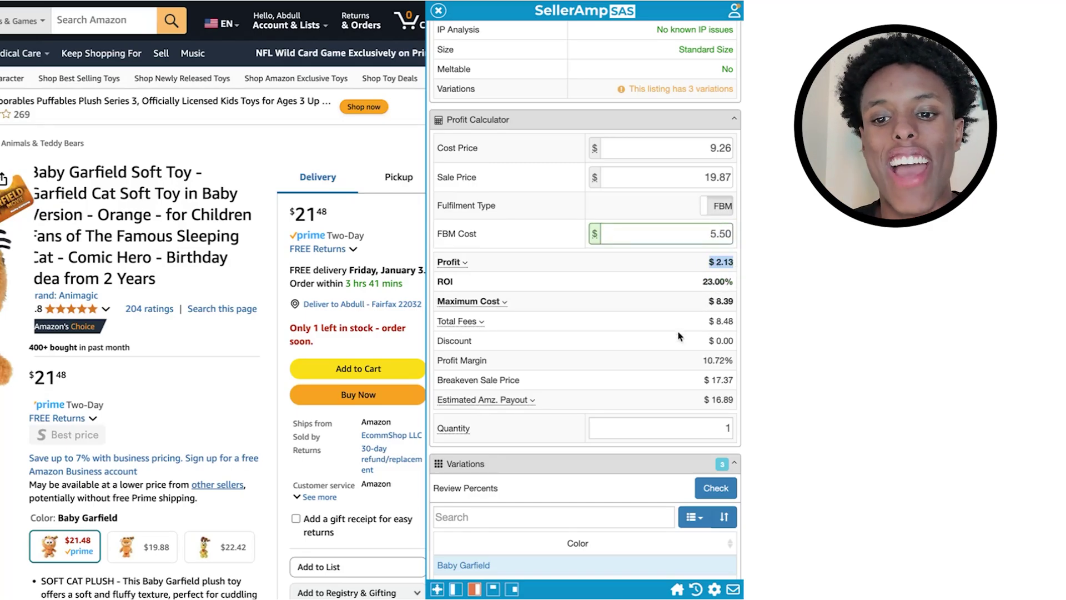
pyautogui.click(470, 322)
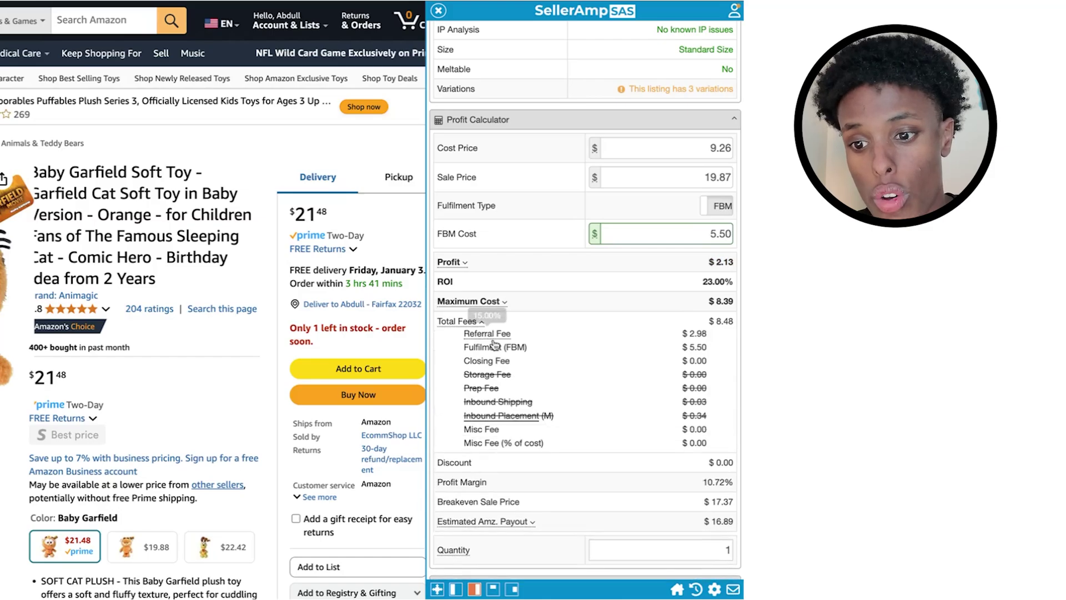
pyautogui.click(462, 322)
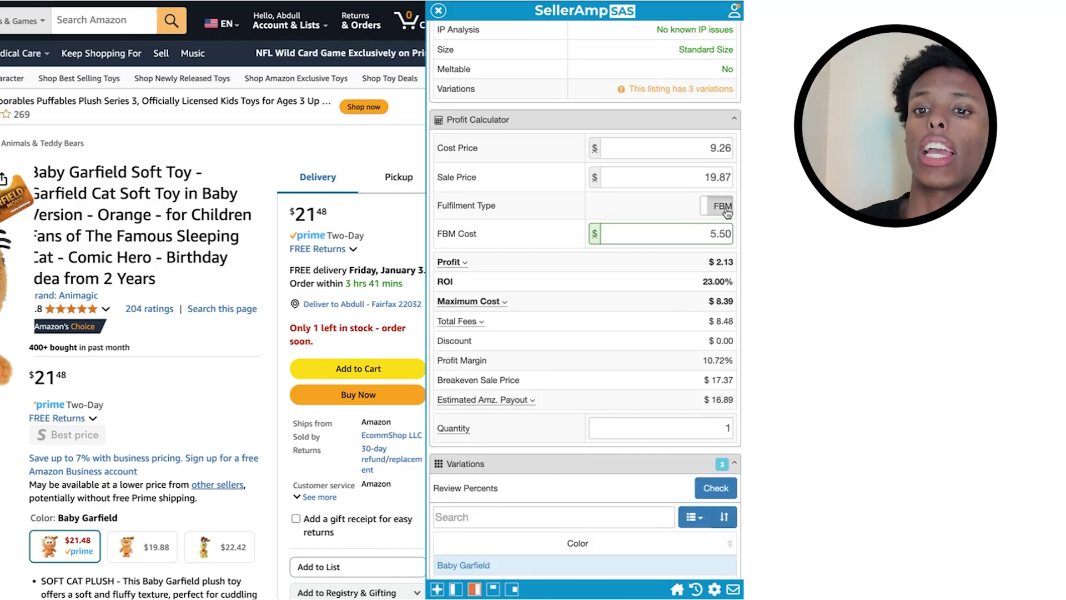
pyautogui.click(722, 206)
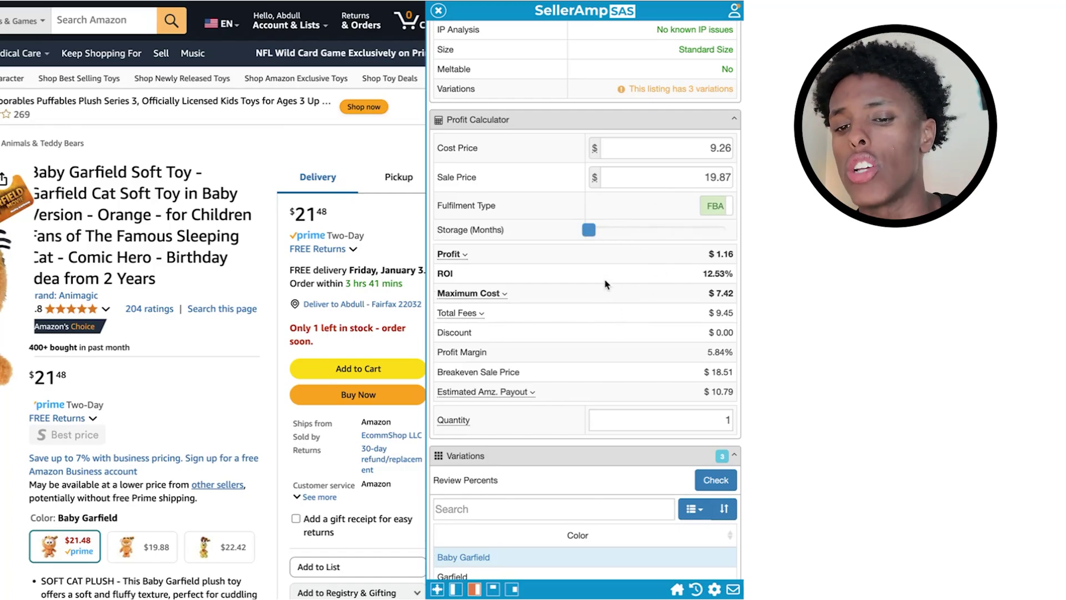
pyautogui.moveTo(590, 234)
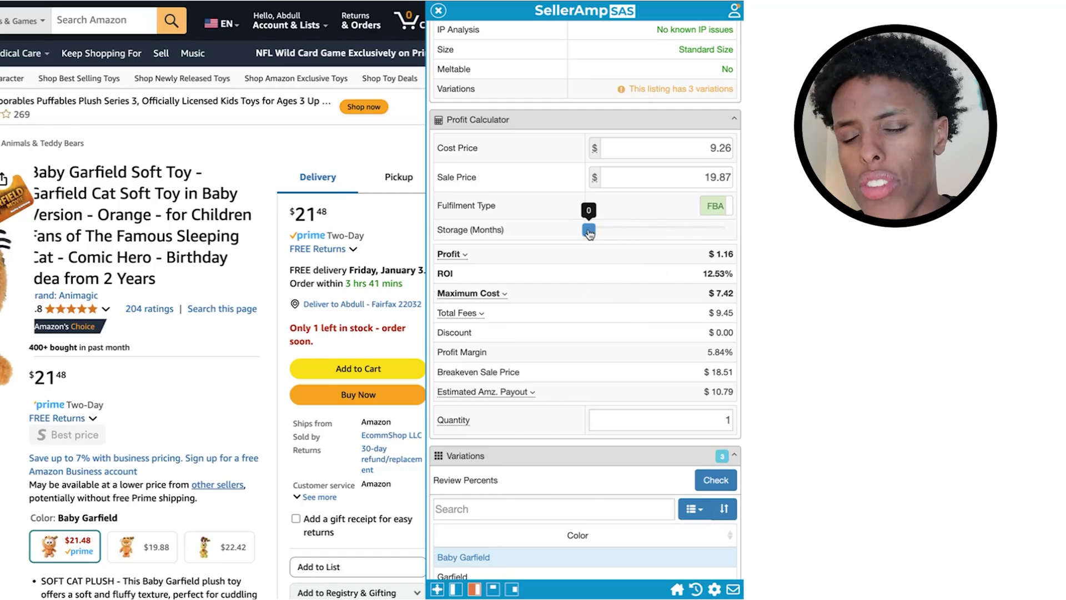
pyautogui.moveTo(590, 233); pyautogui.dragTo(625, 238)
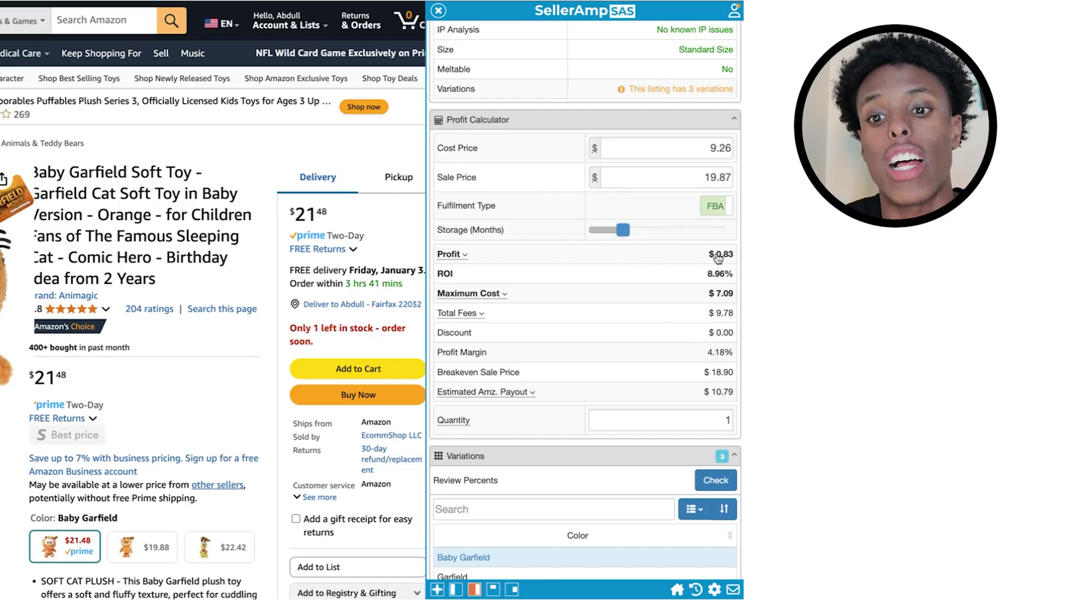
pyautogui.moveTo(707, 255); pyautogui.dragTo(730, 278)
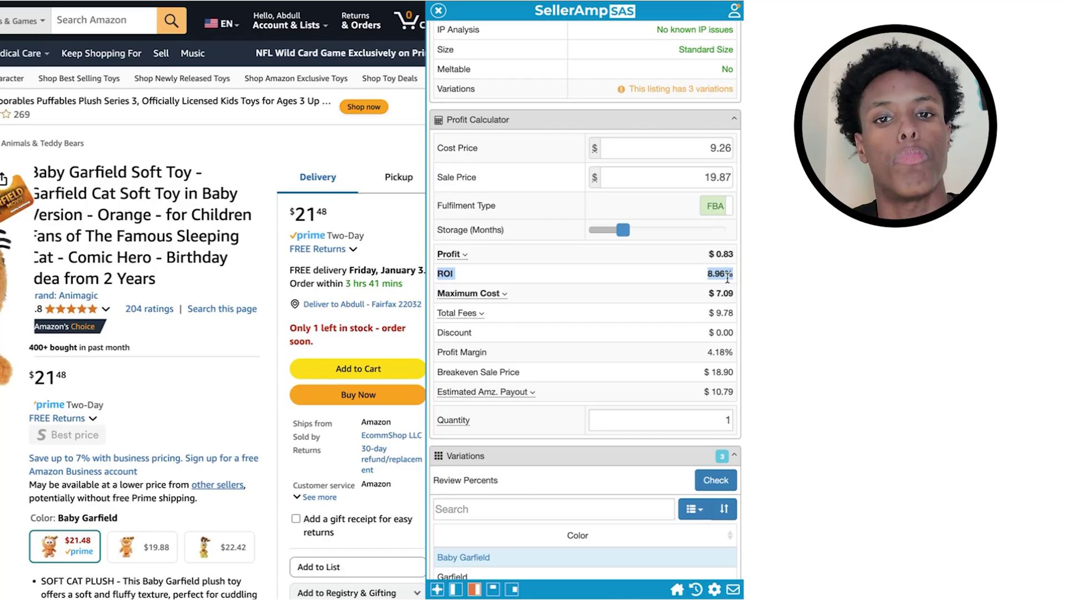
pyautogui.click(708, 206)
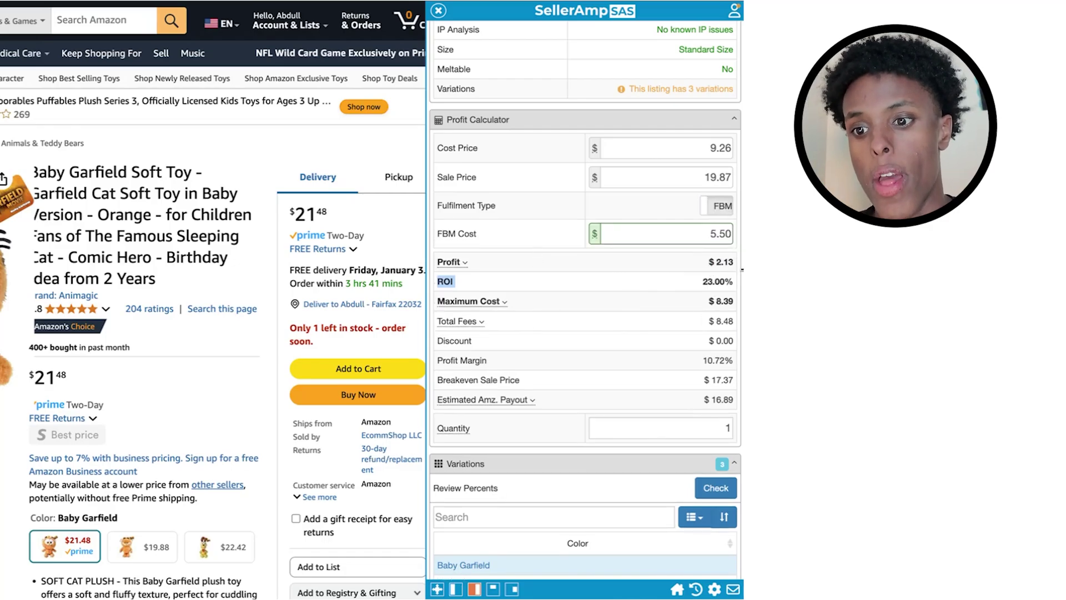
pyautogui.click(709, 266)
pyautogui.moveTo(734, 262); pyautogui.dragTo(717, 280)
# Set the quantity to buy to 100, giving a $926.00 total cost
pyautogui.click(721, 428)
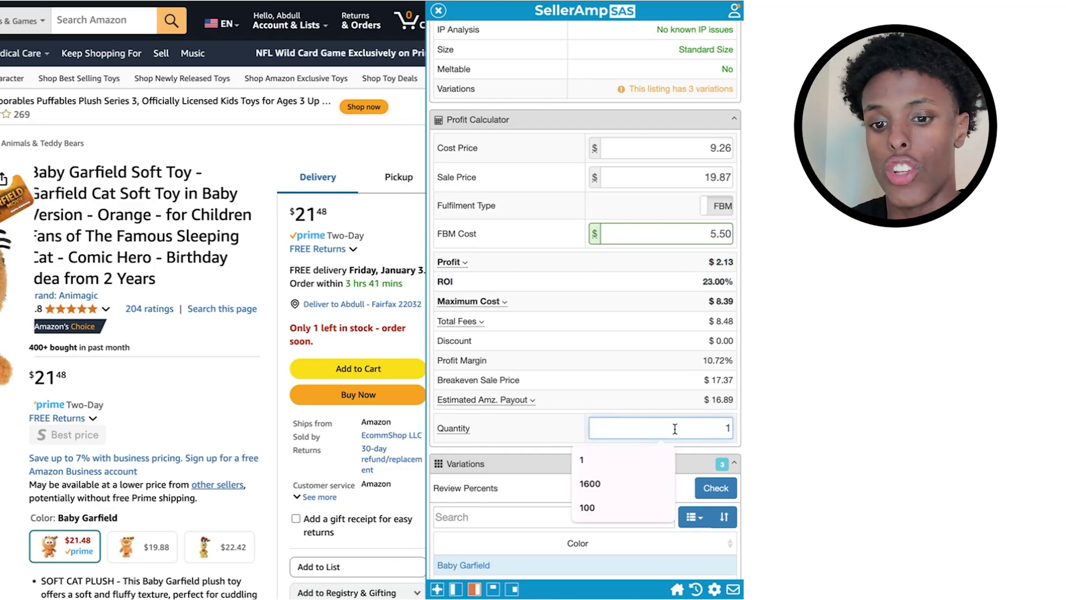
pyautogui.moveTo(675, 428); pyautogui.dragTo(743, 433)
pyautogui.press('BackSpace')
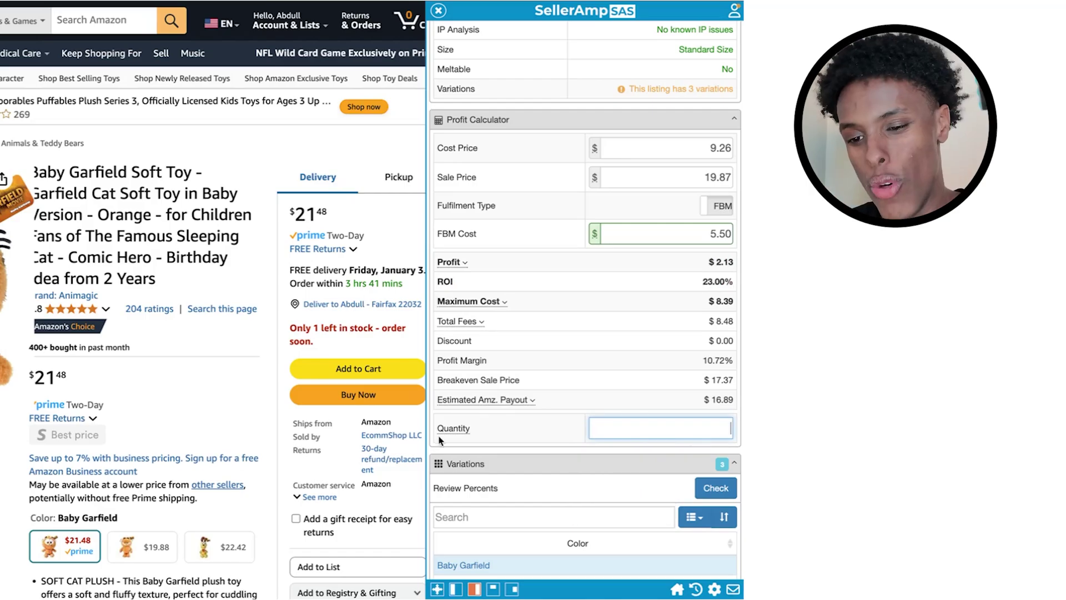
pyautogui.write('100')
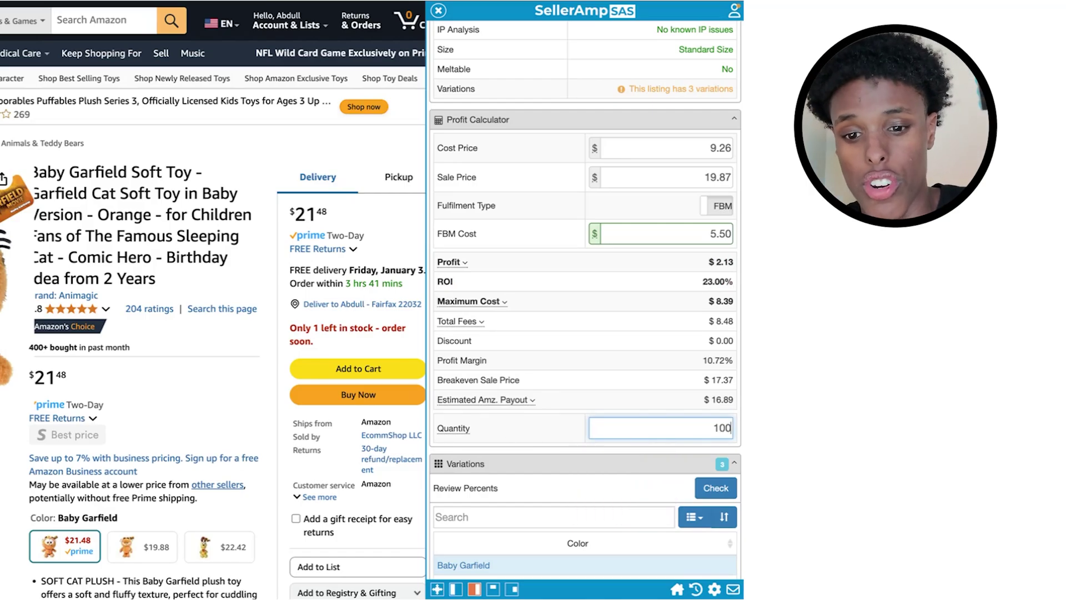
pyautogui.scroll(-2, 701, 466)
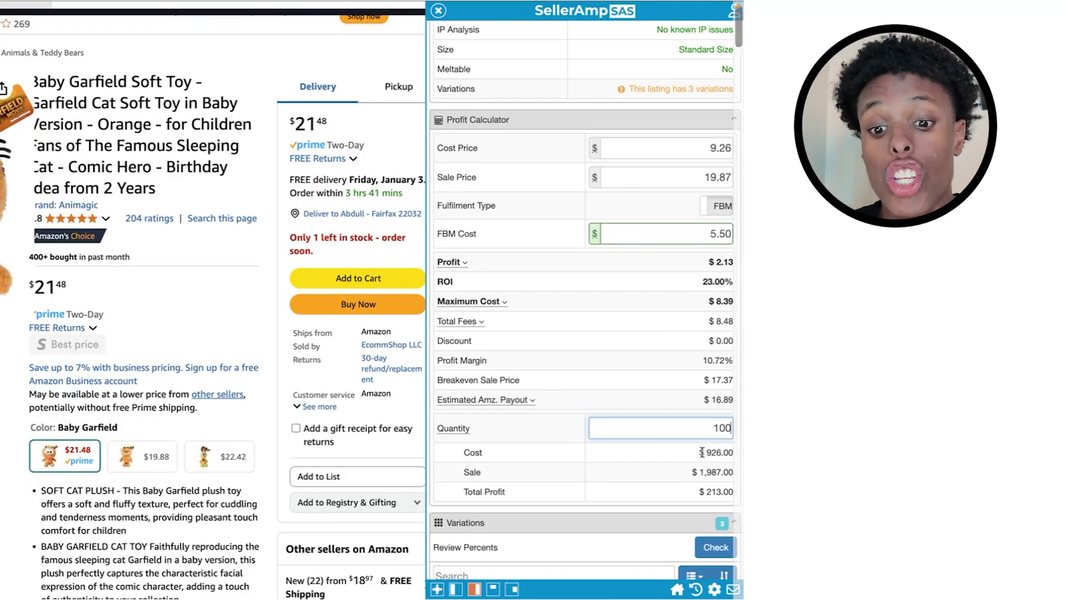
pyautogui.moveTo(698, 452); pyautogui.dragTo(735, 457)
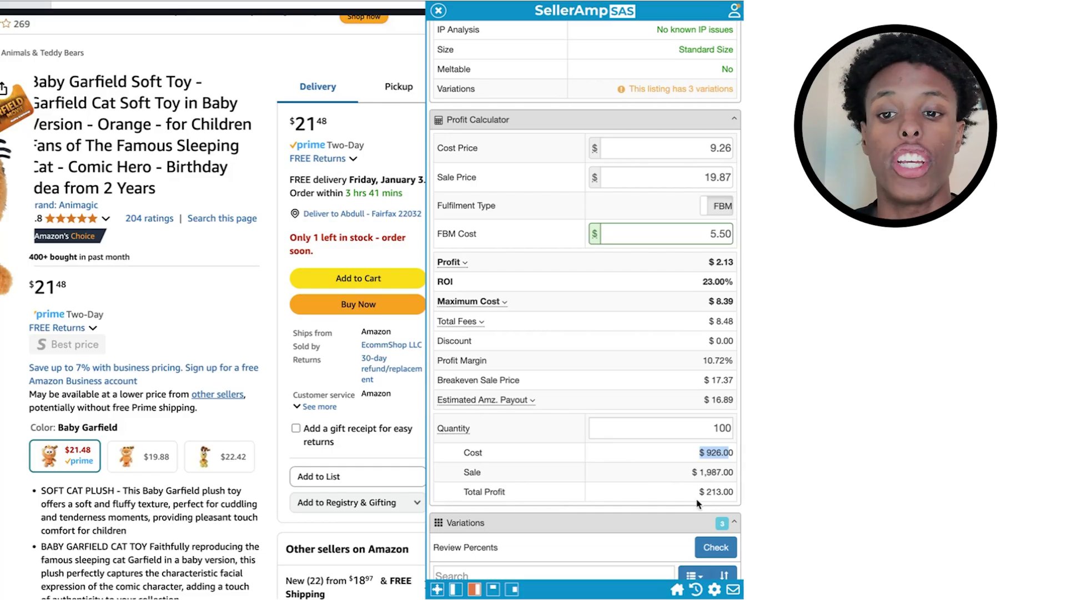
# Change the cost price from 9.26 to 7.99, raising total profit to $340
pyautogui.doubleClick(702, 156)
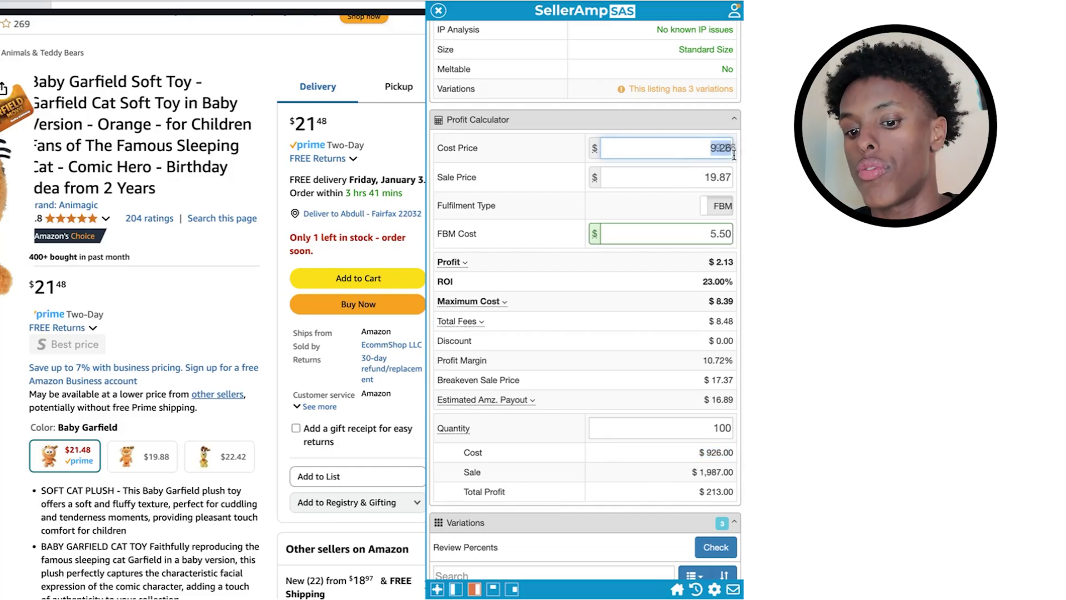
pyautogui.press('BackSpace')
pyautogui.write('7.99')
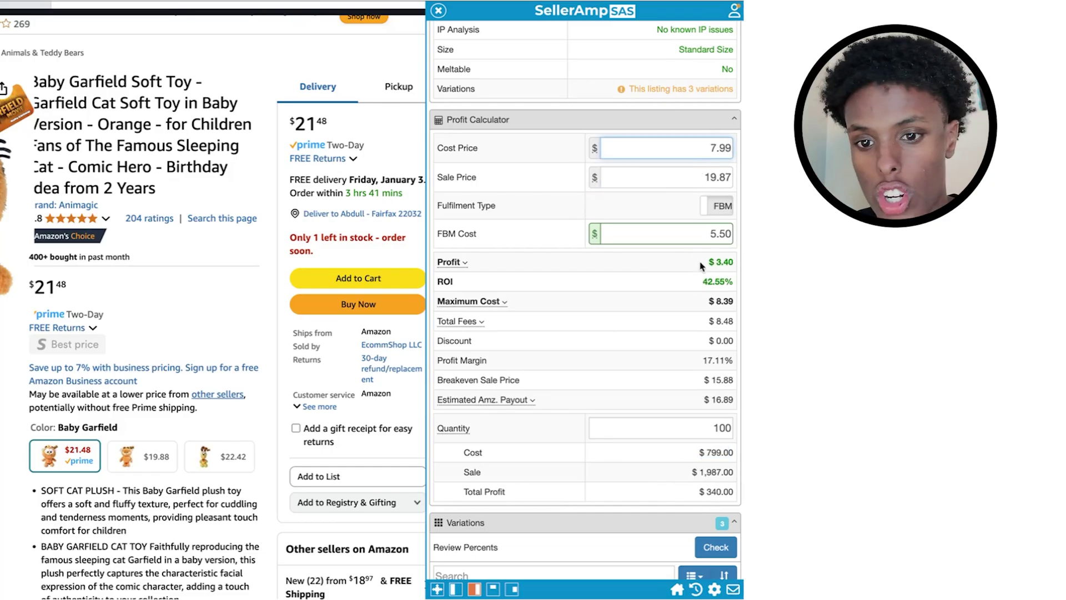
pyautogui.click(688, 434)
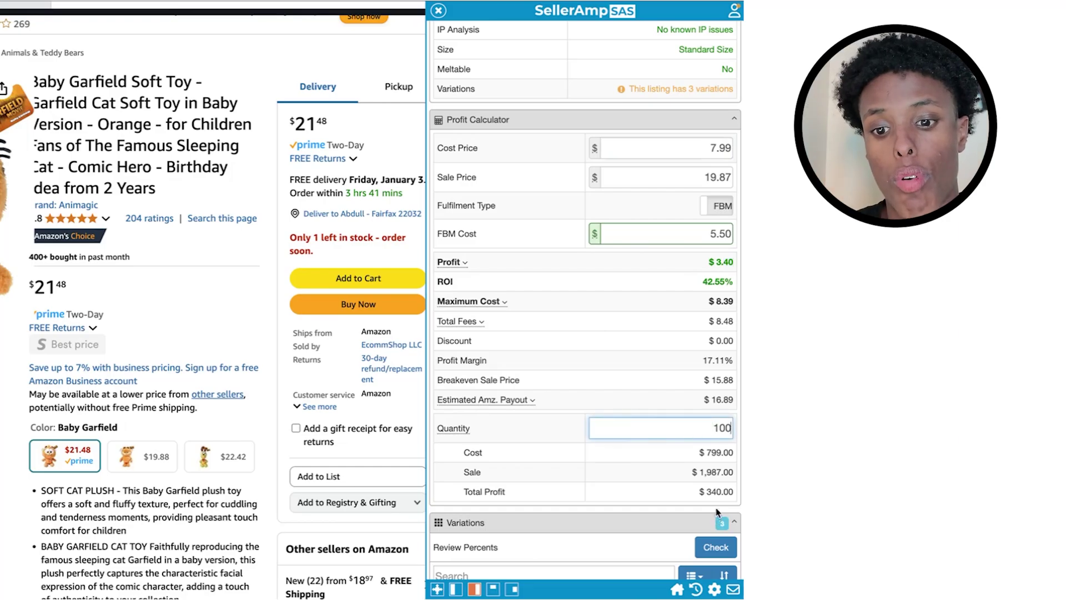
pyautogui.moveTo(703, 492); pyautogui.dragTo(725, 492)
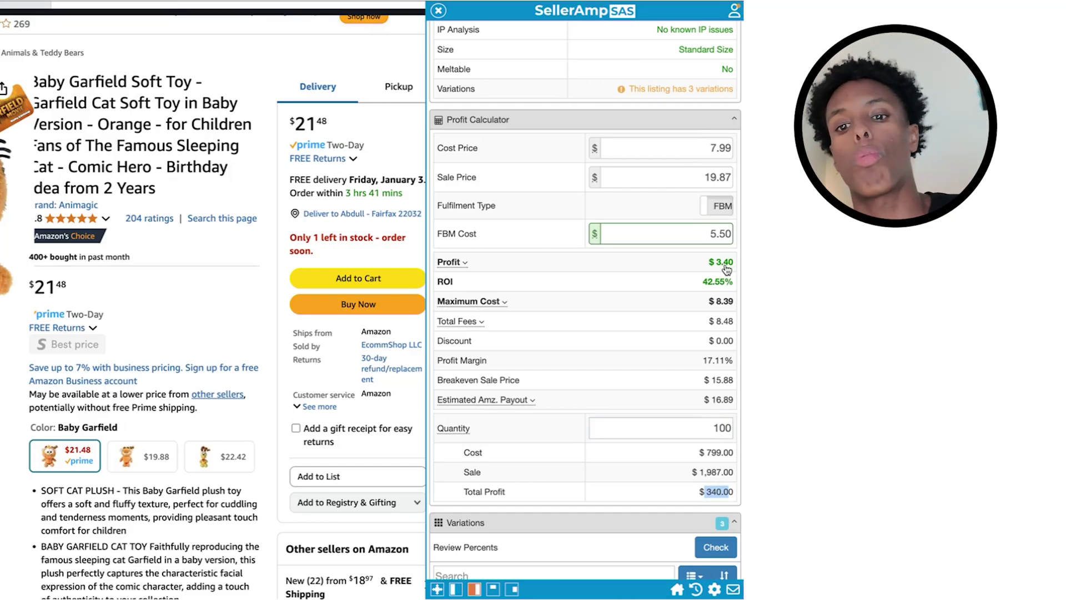
# Change the cost price to 9.99
pyautogui.scroll(-6, 525, 333)
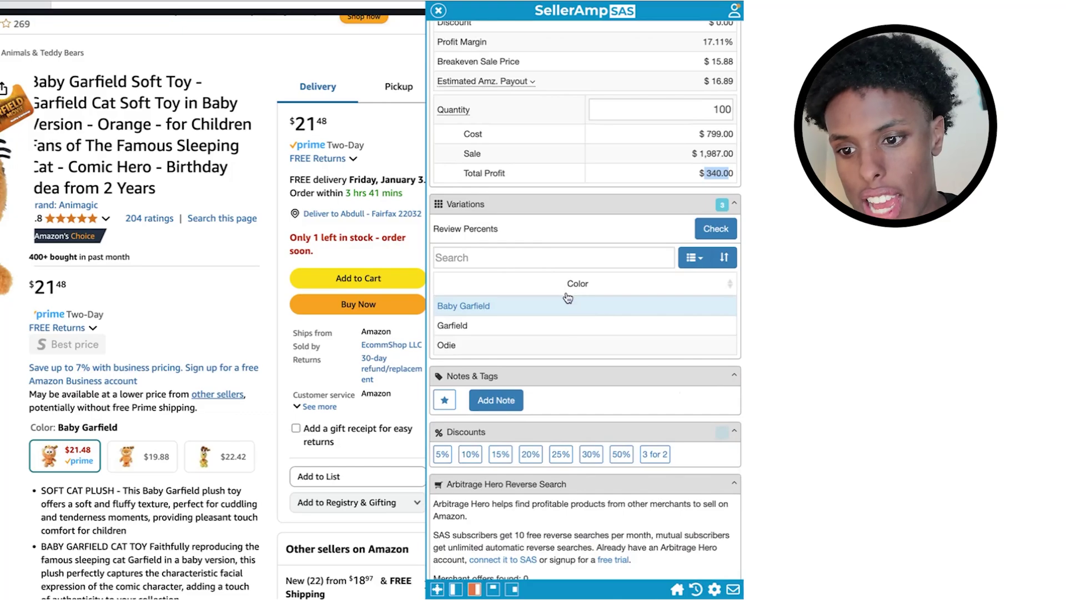
pyautogui.scroll(-1, 569, 266)
pyautogui.scroll(-2, 514, 295)
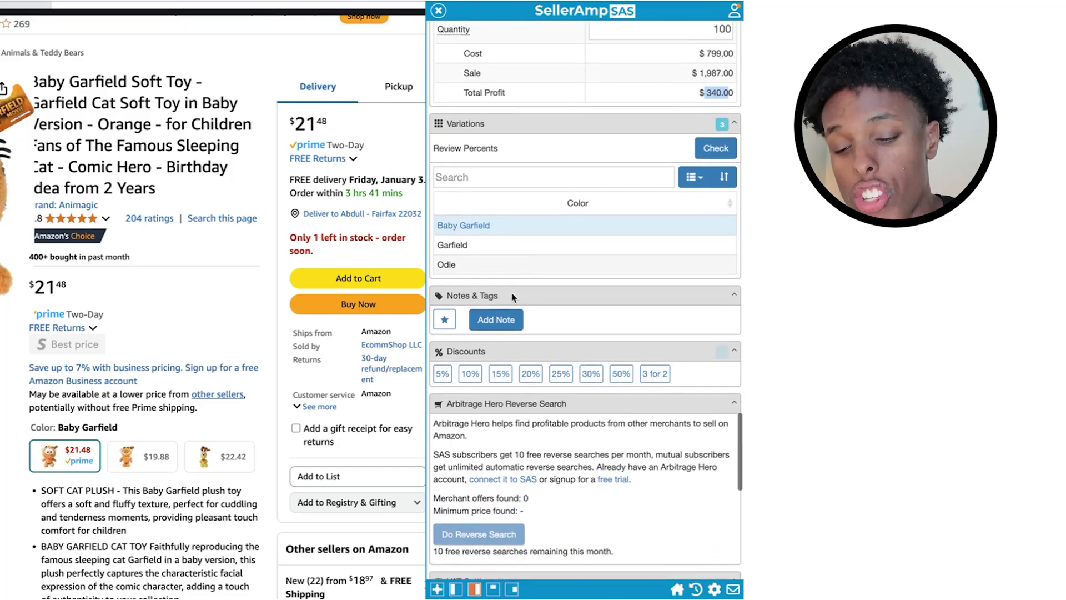
pyautogui.scroll(1, 514, 298)
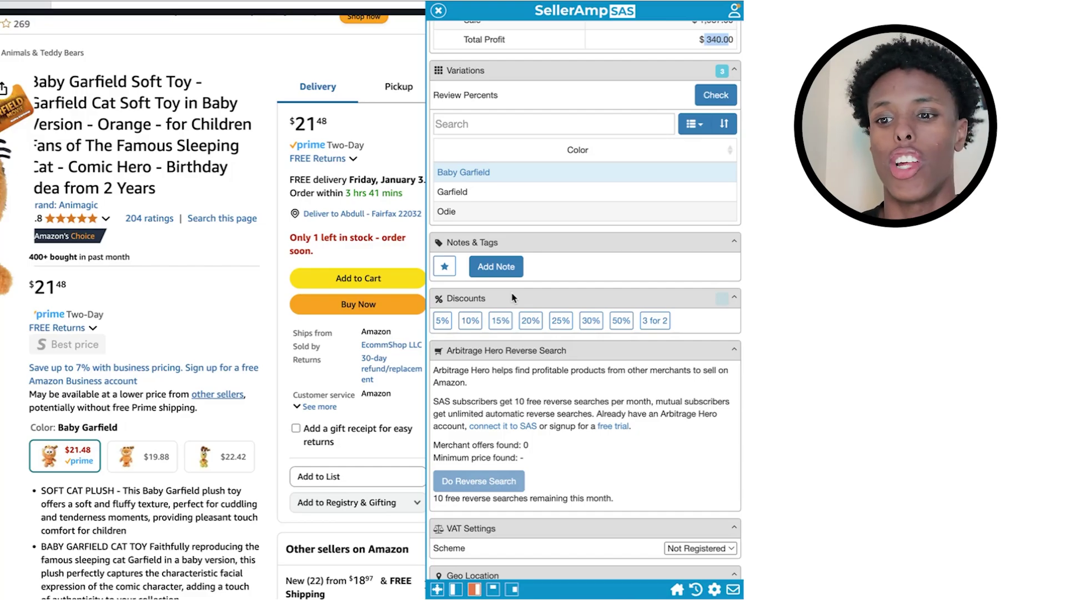
pyautogui.scroll(12, 611, 284)
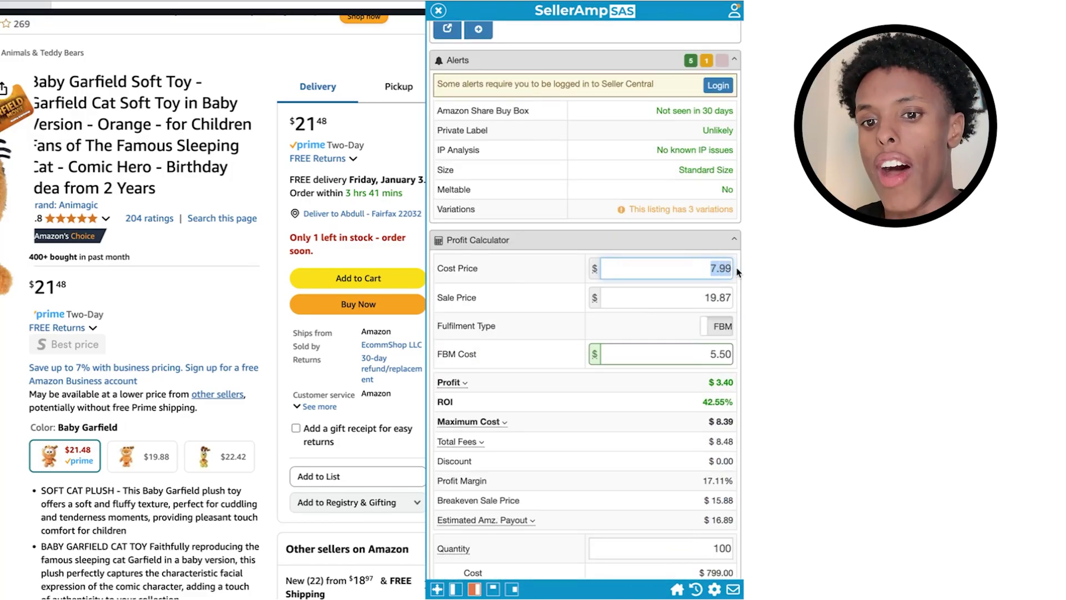
pyautogui.write('9.99')
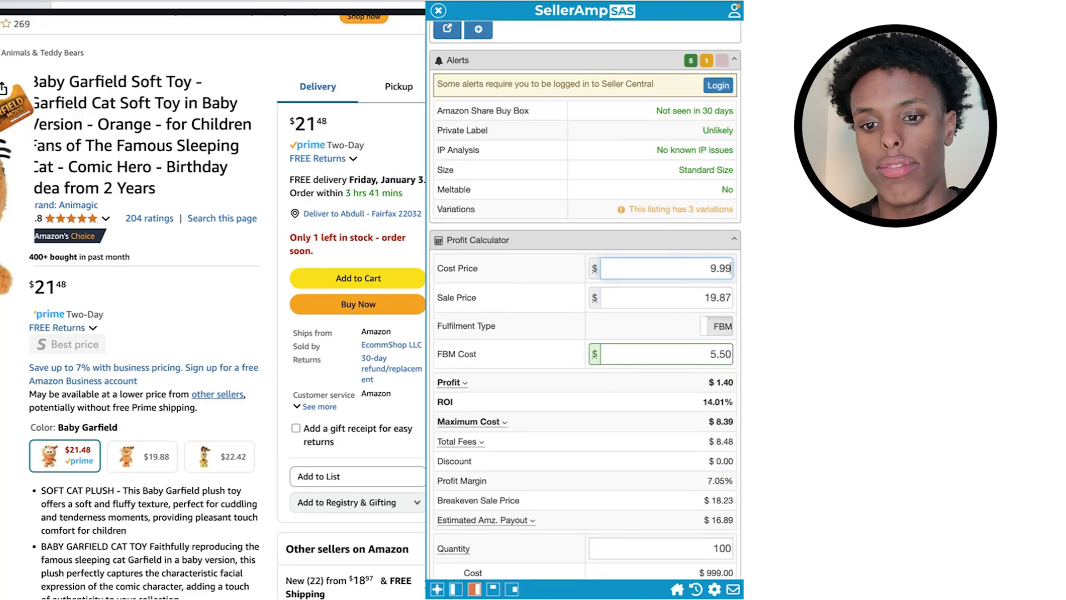
# Apply a 20% discount and review the R.O.I. table and Keepa chart
pyautogui.scroll(-12, 530, 389)
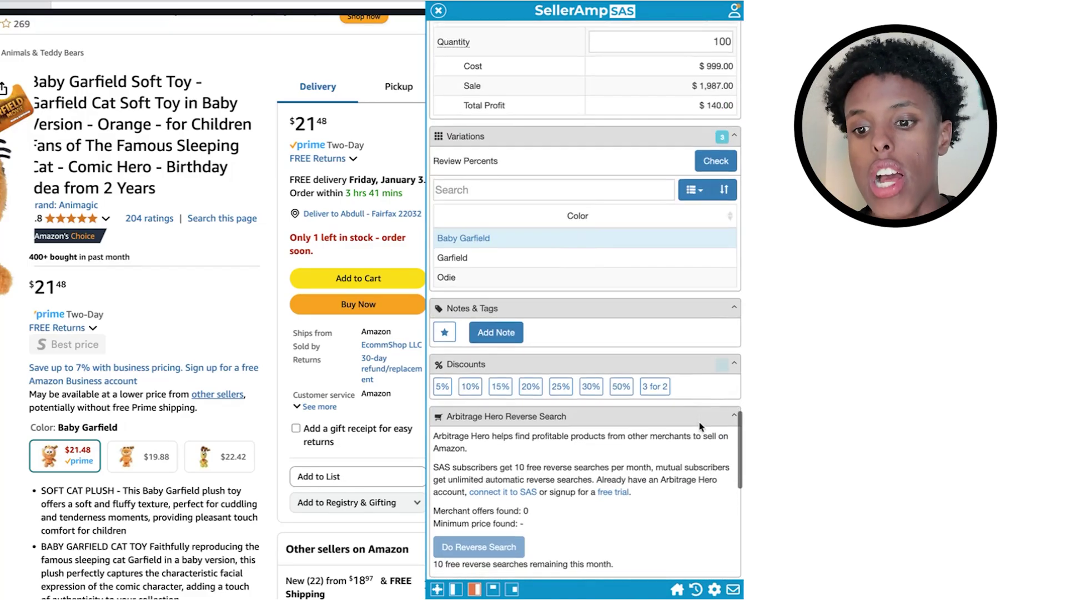
pyautogui.click(533, 390)
pyautogui.scroll(10, 500, 238)
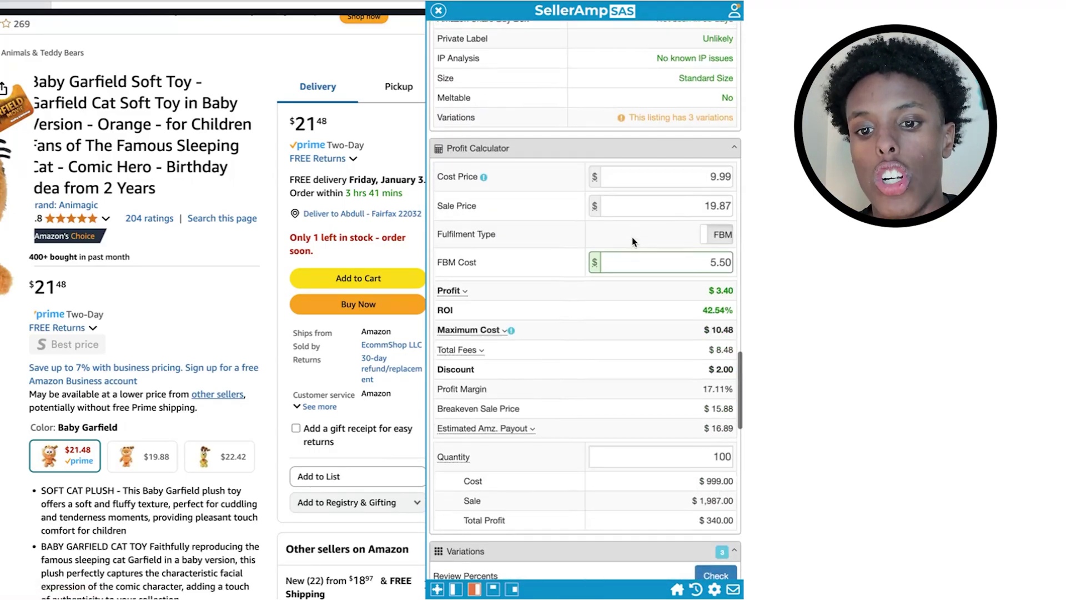
pyautogui.scroll(-15, 705, 307)
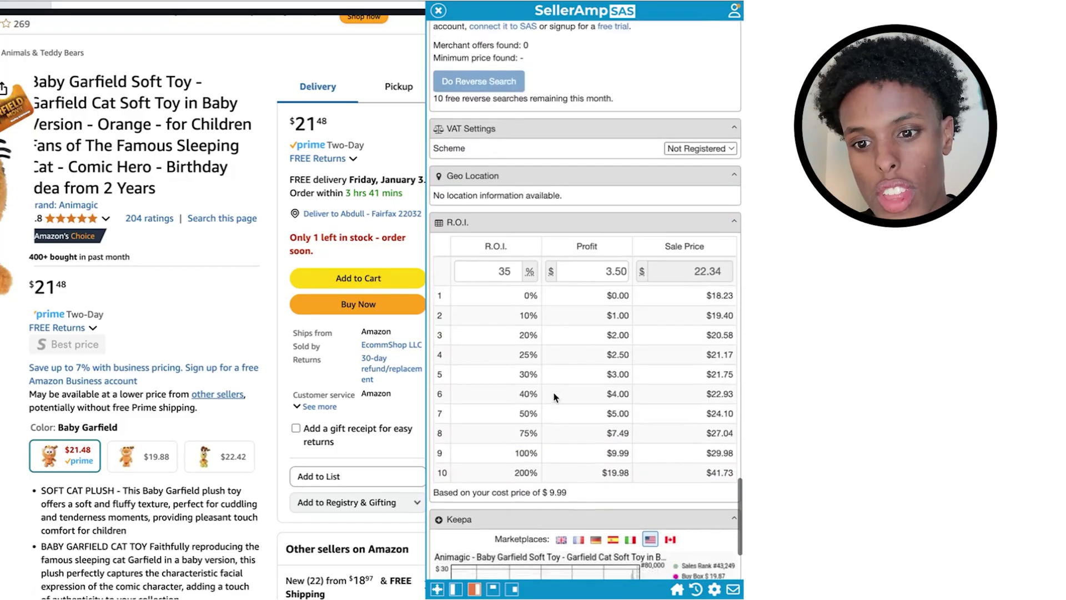
pyautogui.scroll(-2, 672, 295)
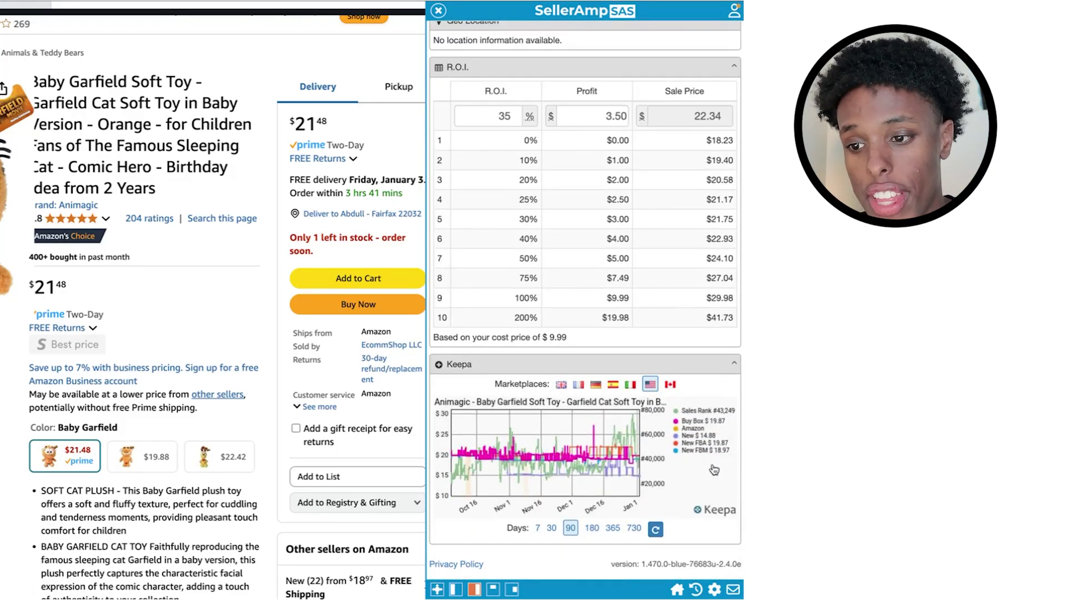
pyautogui.scroll(20, 522, 317)
pyautogui.scroll(-2, 583, 222)
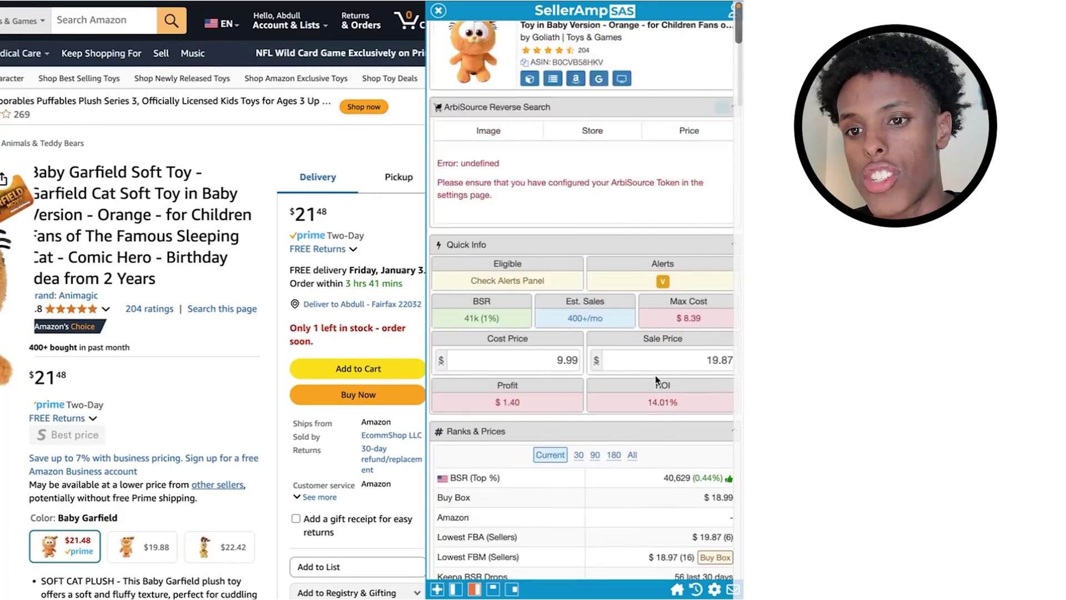
pyautogui.scroll(2, 622, 123)
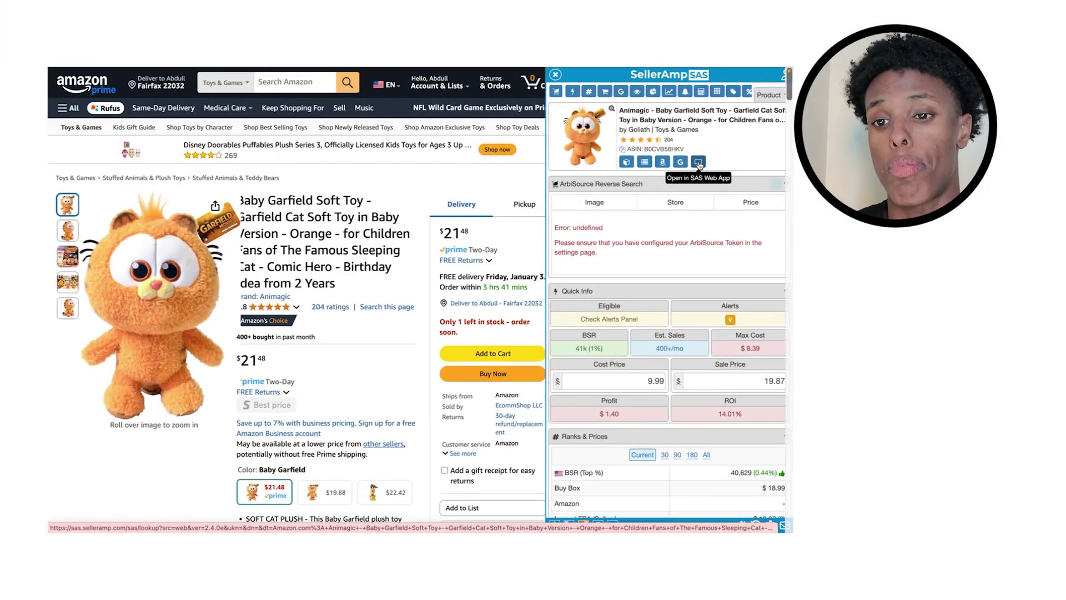
# Review the Baby Garfield plush in the SAS Web App dashboard, then reopen its Amazon listing in a new tab
pyautogui.click(699, 162)
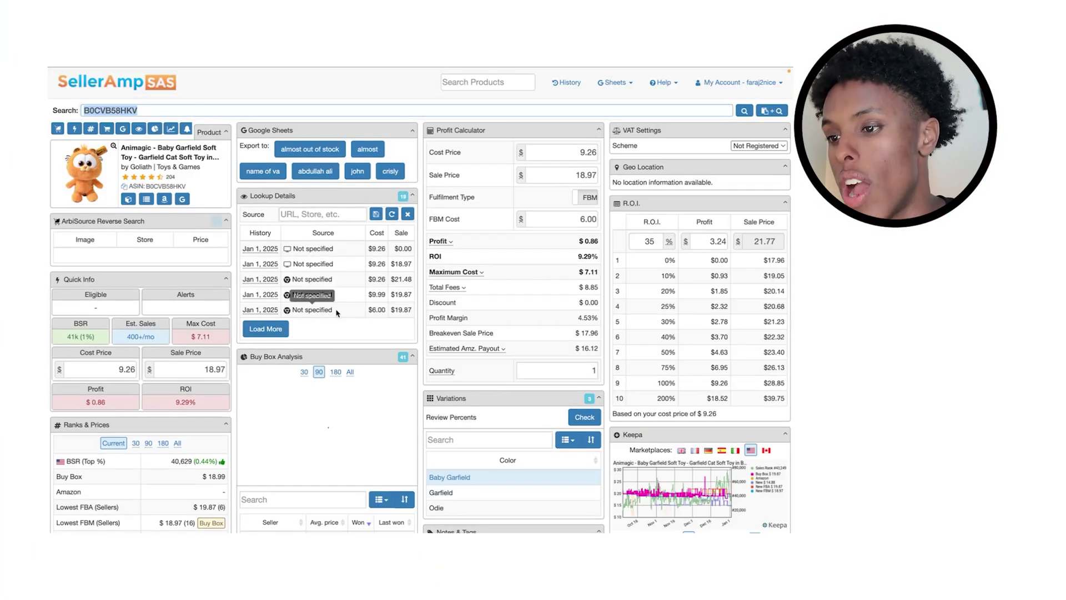
pyautogui.scroll(-10, 567, 396)
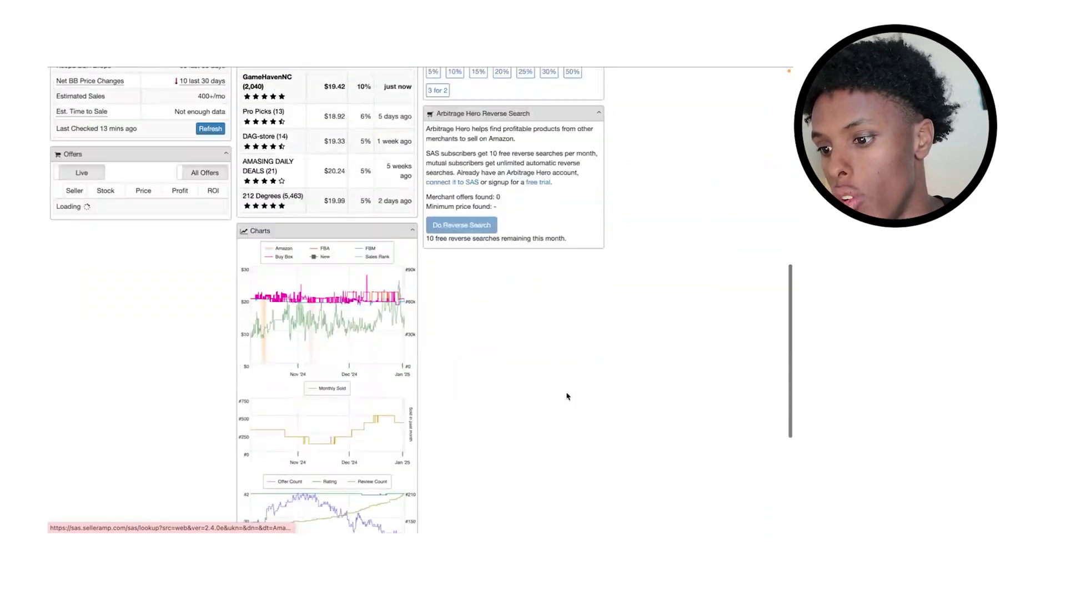
pyautogui.scroll(-5, 568, 396)
pyautogui.scroll(20, 568, 396)
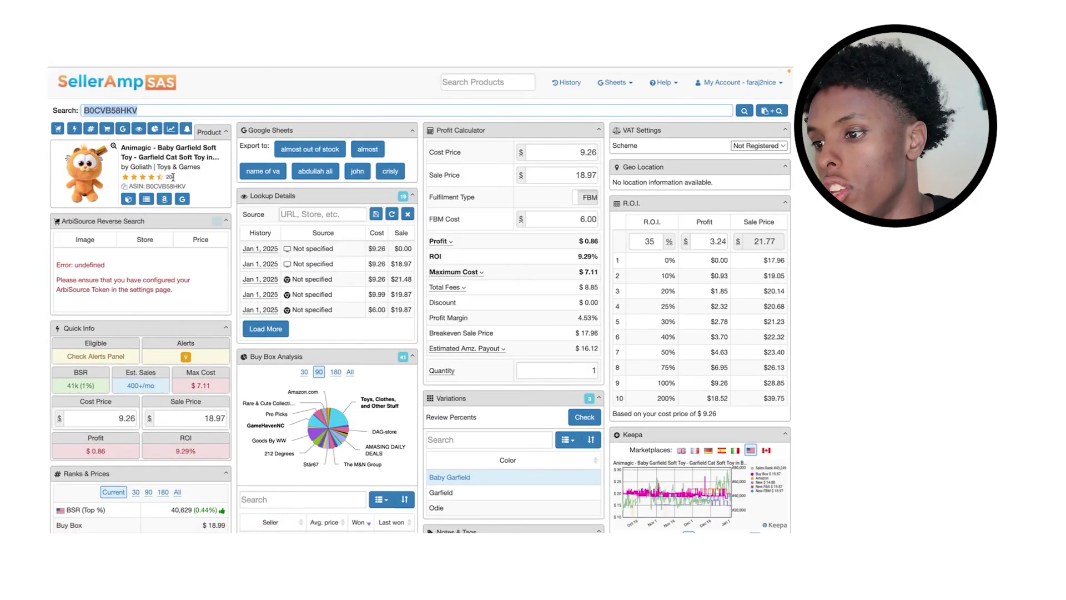
pyautogui.click(164, 200)
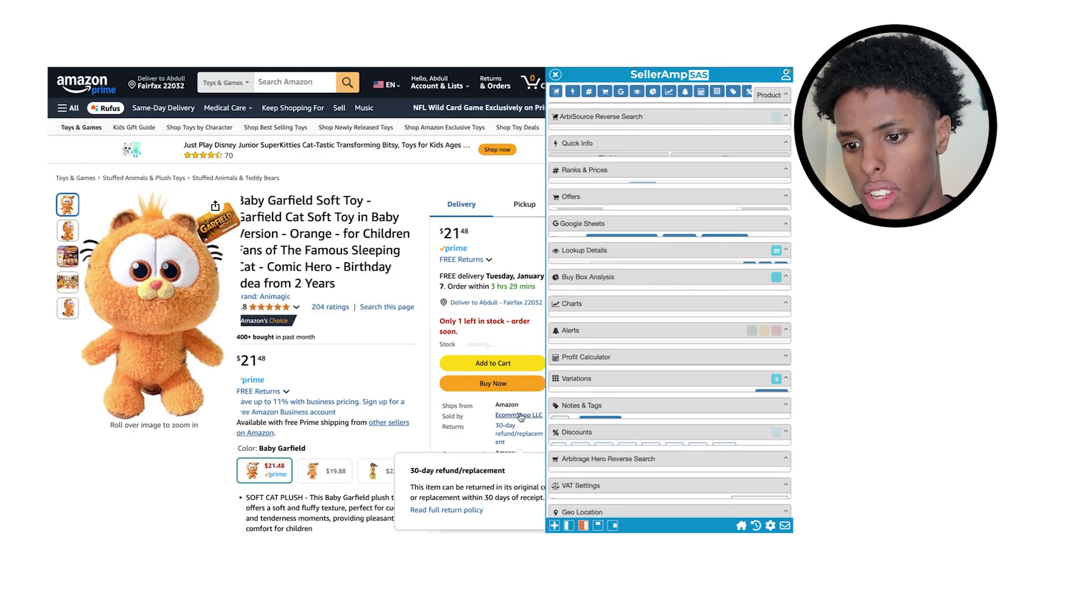
# Open EcommShop LLC's storefront and show its SellerAmp store analysis: 96% rating, 486 ASINs
pyautogui.click(519, 415)
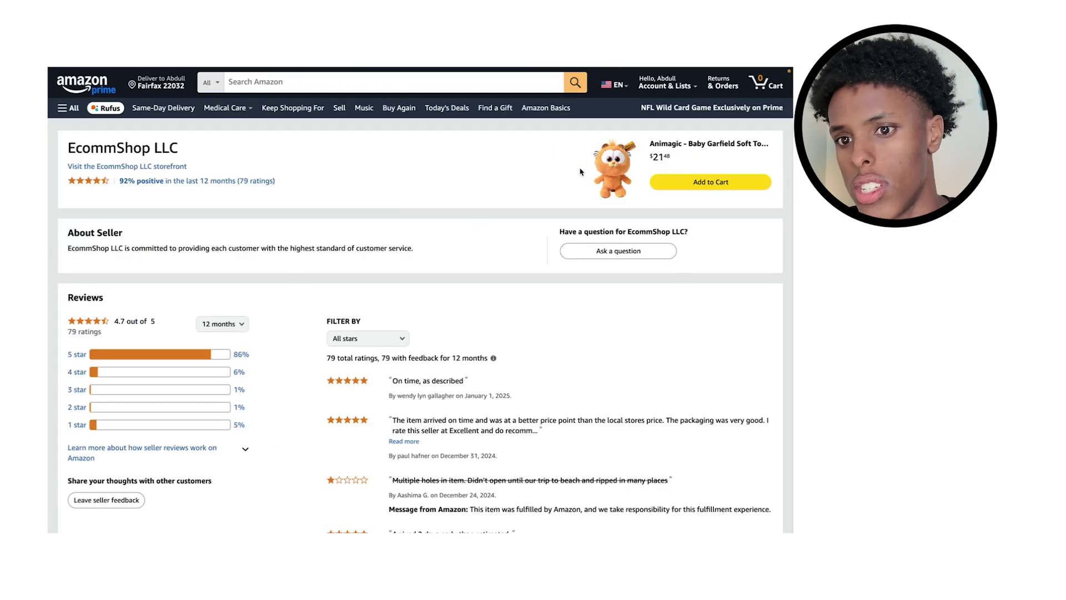
pyautogui.click(136, 167)
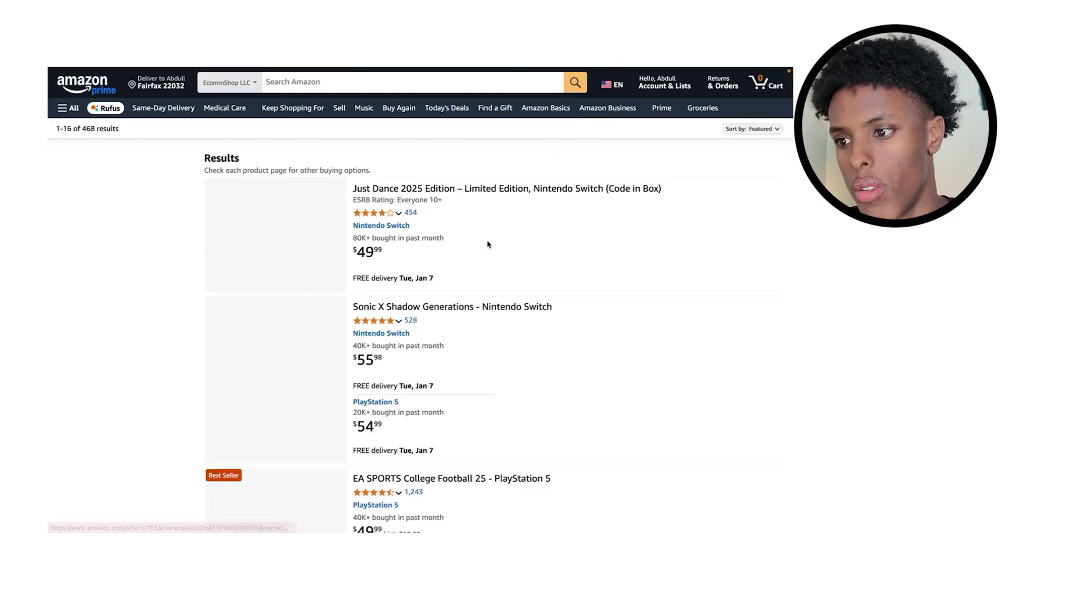
pyautogui.click(668, 100)
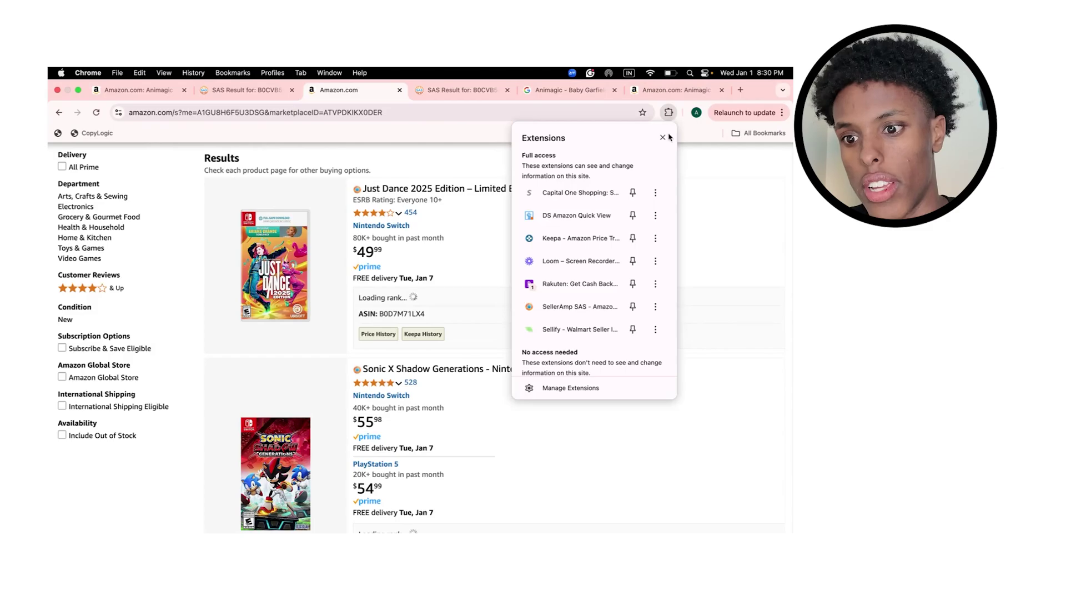
pyautogui.click(575, 294)
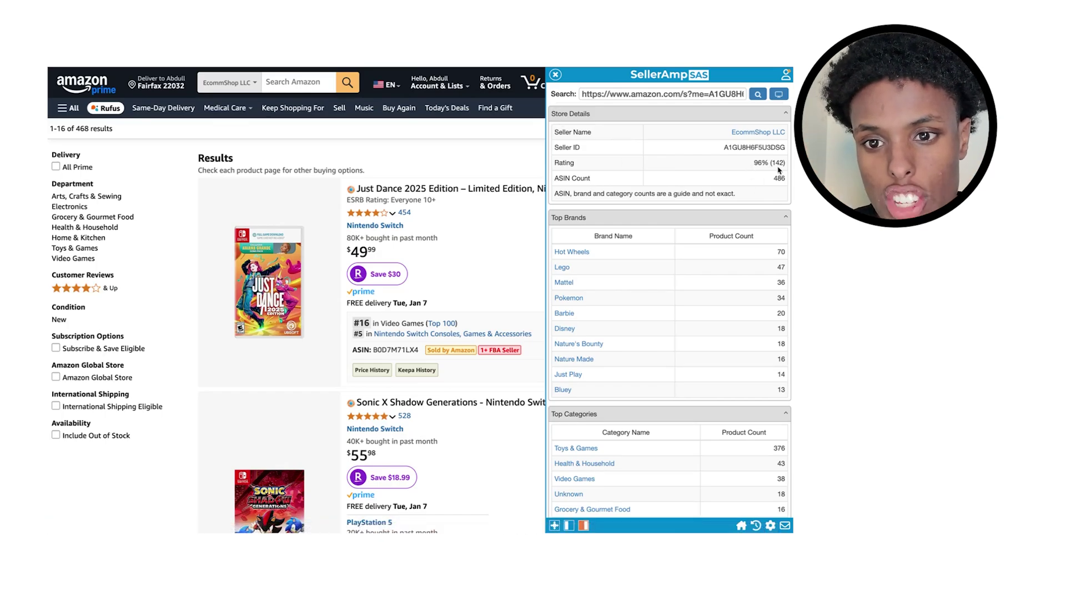
pyautogui.moveTo(770, 164); pyautogui.dragTo(787, 168)
pyautogui.click(771, 184)
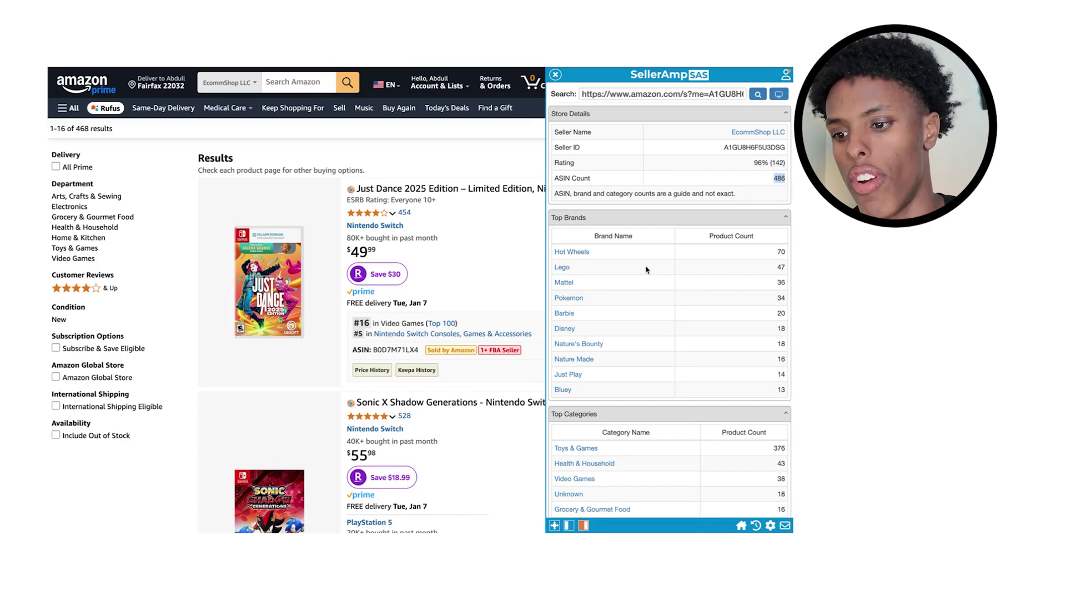
pyautogui.scroll(-2, 646, 270)
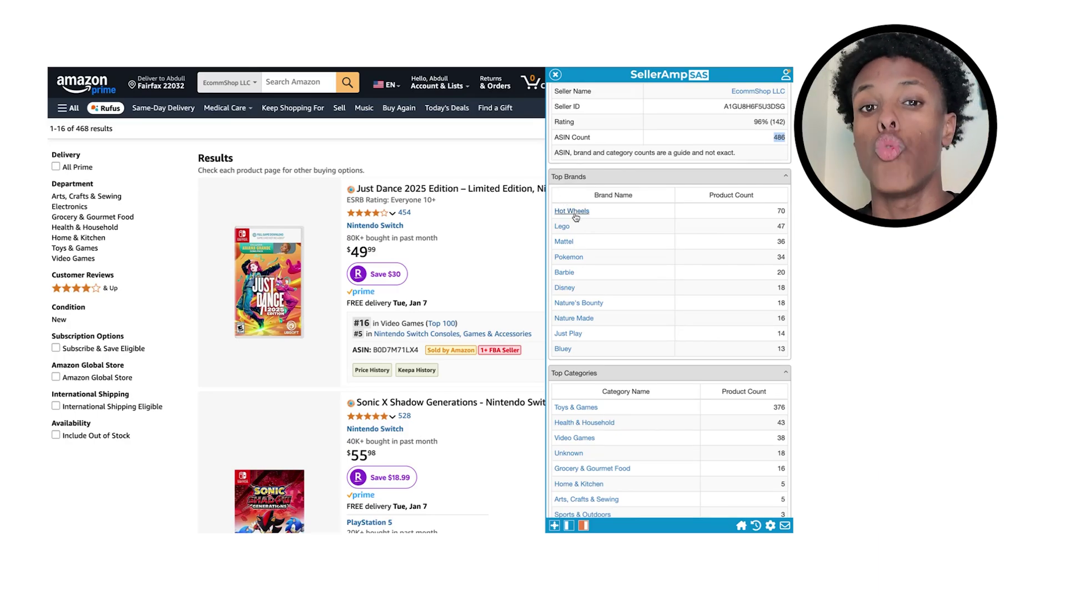
pyautogui.click(773, 212)
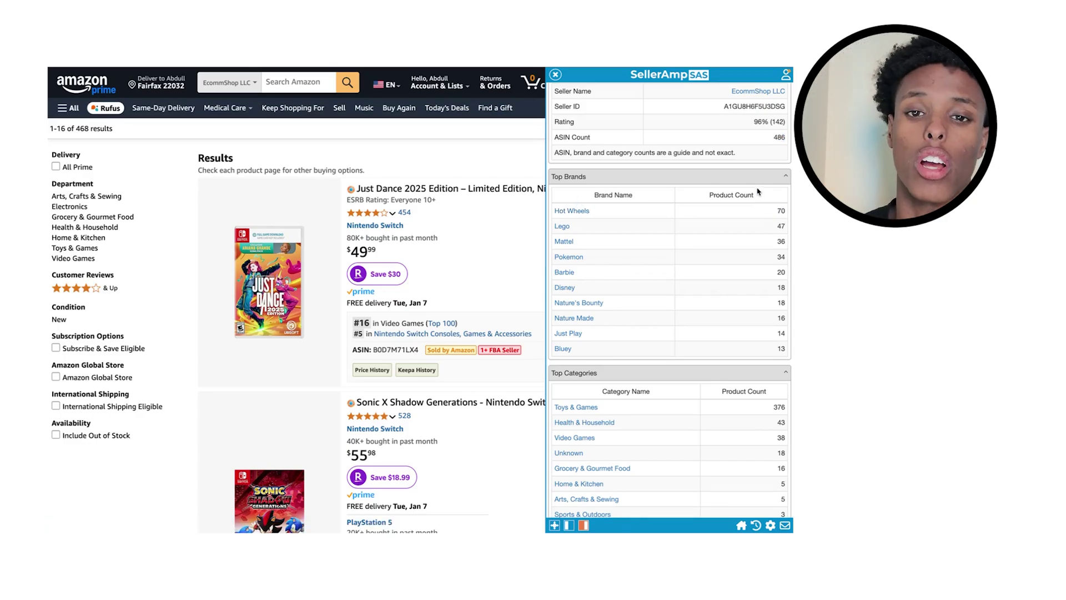